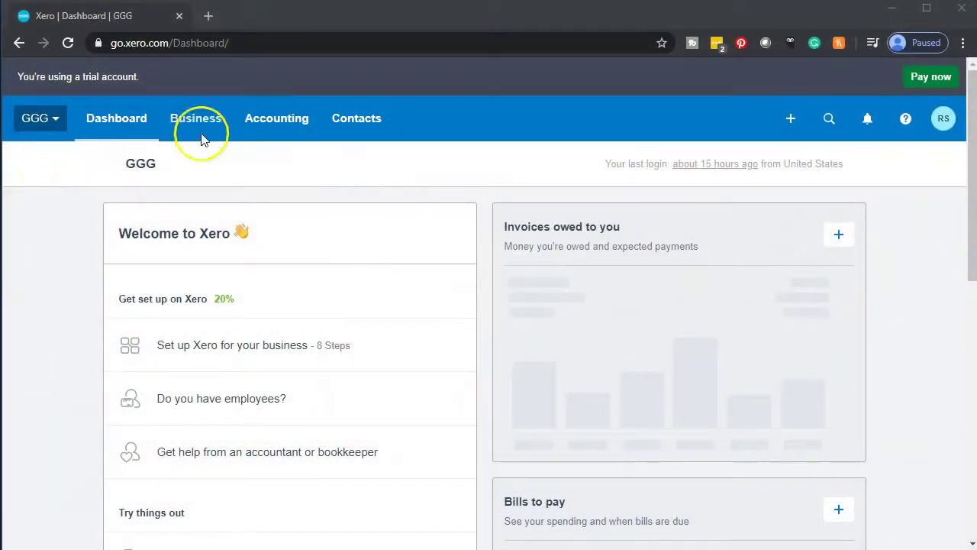
Open the Balance Sheet report and duplicate its page in a second browser tab
{"action": "left_click", "coordinate": [296, 130]}
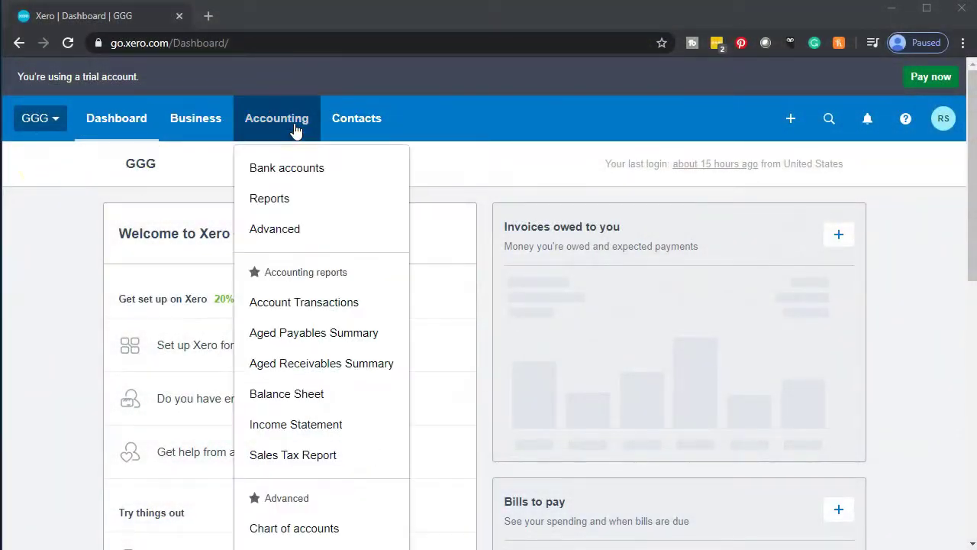
{"action": "left_click", "coordinate": [291, 397]}
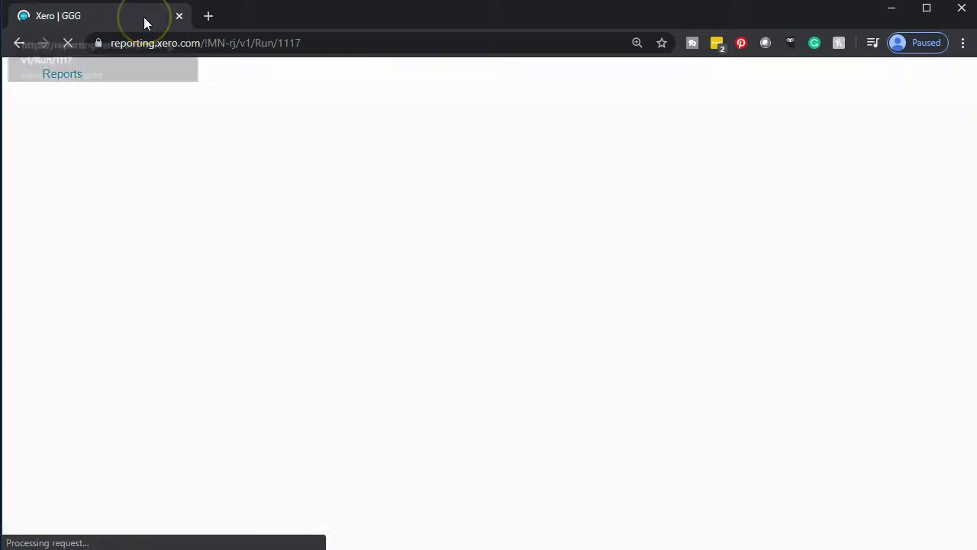
{"action": "right_click", "coordinate": [146, 23]}
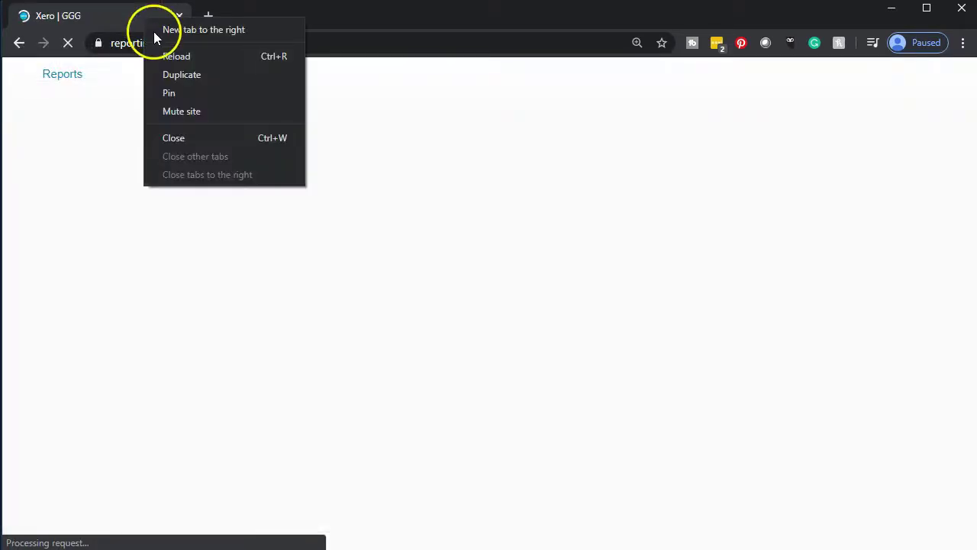
{"action": "left_click", "coordinate": [182, 74]}
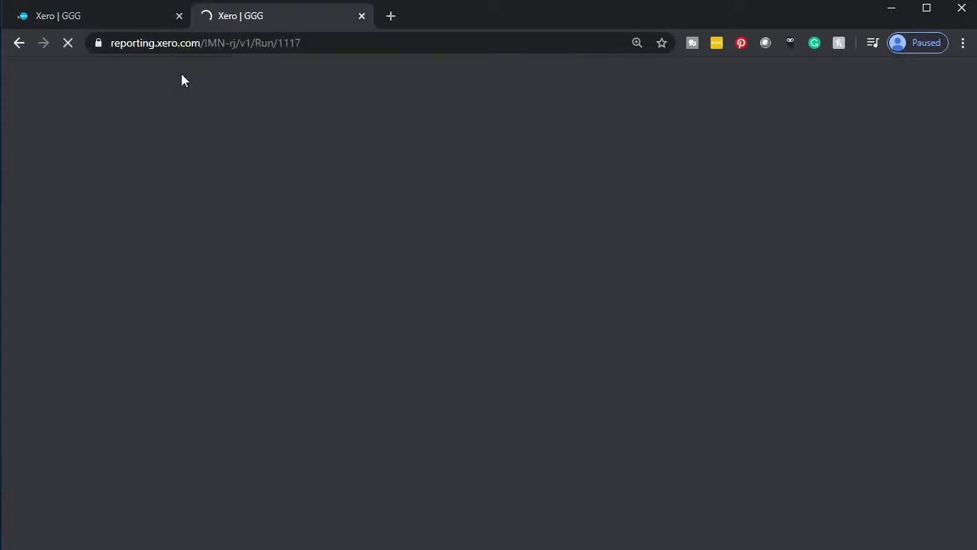
Return to the original browser page, open the Income Statement report there and duplicate that page
{"action": "left_click", "coordinate": [89, 17]}
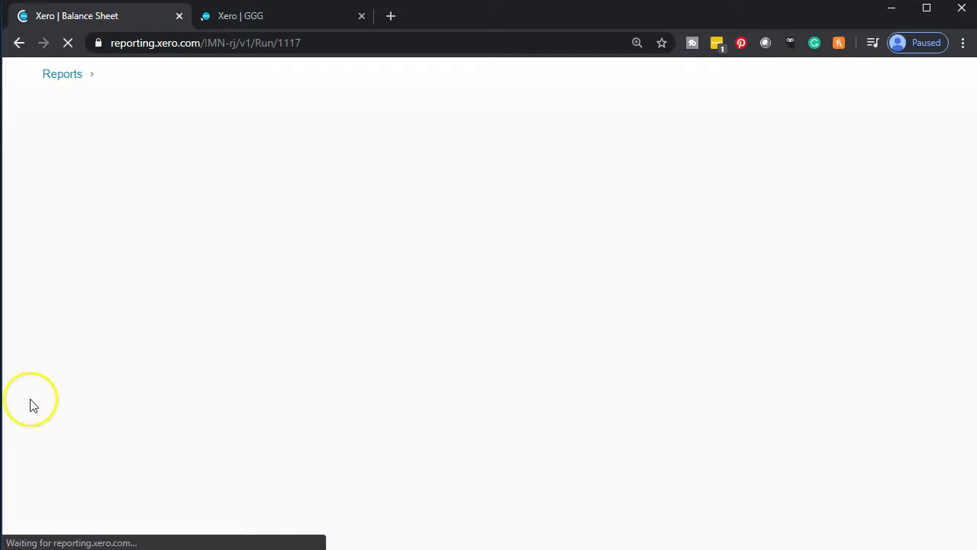
{"action": "left_click", "coordinate": [342, 141]}
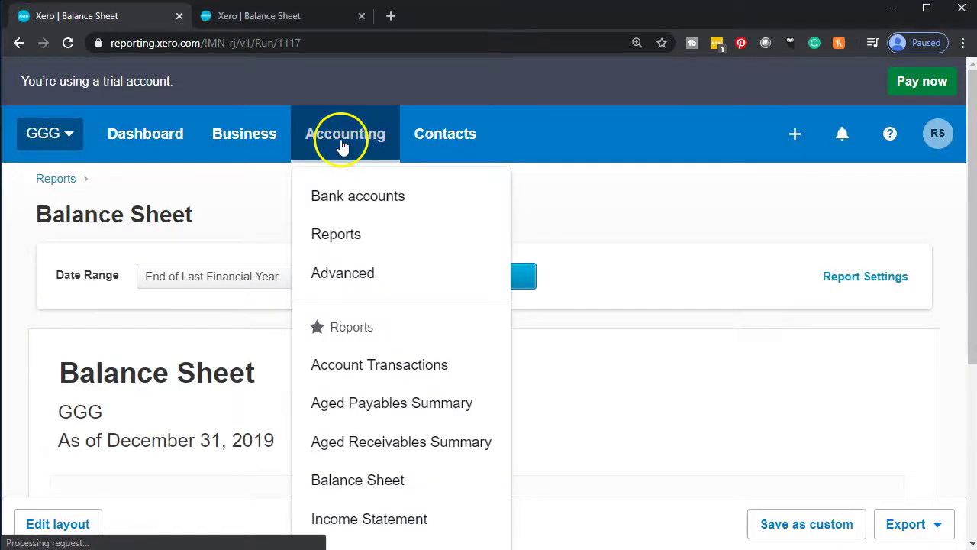
{"action": "left_click", "coordinate": [366, 524]}
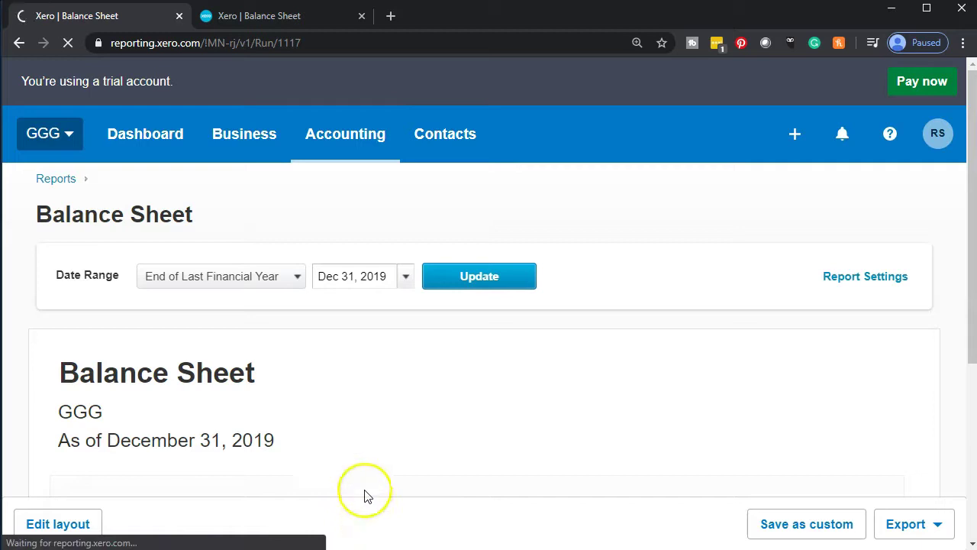
{"action": "right_click", "coordinate": [105, 17]}
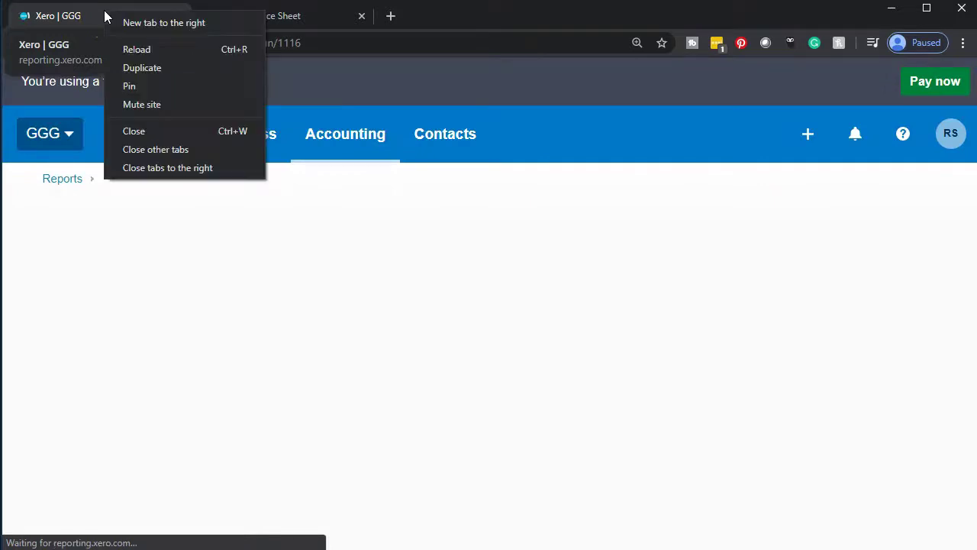
{"action": "key", "text": "Escape"}
{"action": "left_click", "coordinate": [136, 102]}
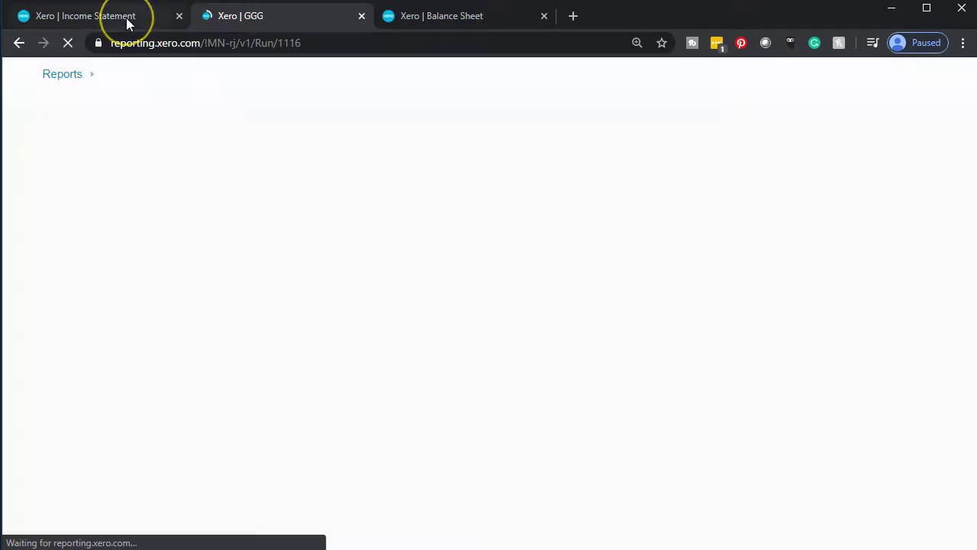
On the original page, open the Bank Reconciliation Summary from the accounting reports and duplicate that page
{"action": "left_click", "coordinate": [126, 21]}
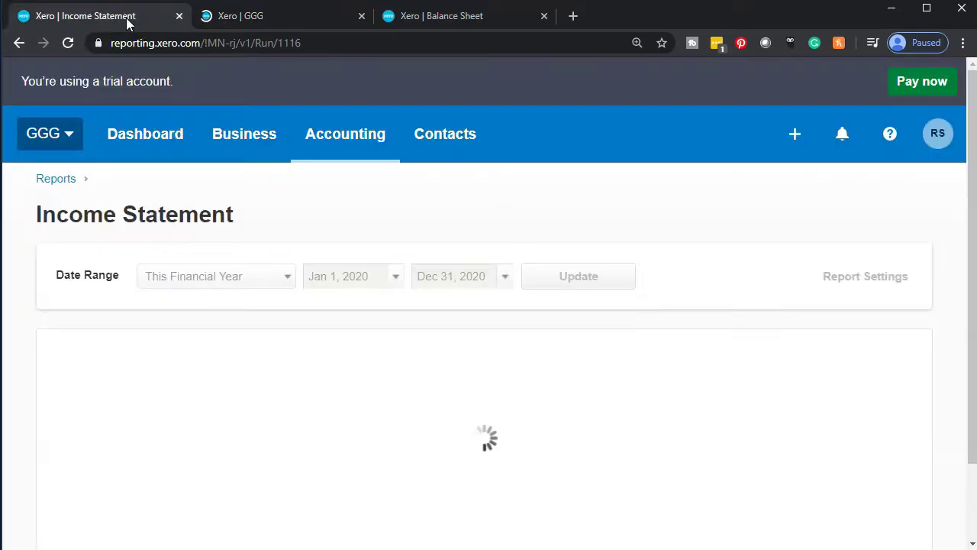
{"action": "left_click", "coordinate": [359, 135]}
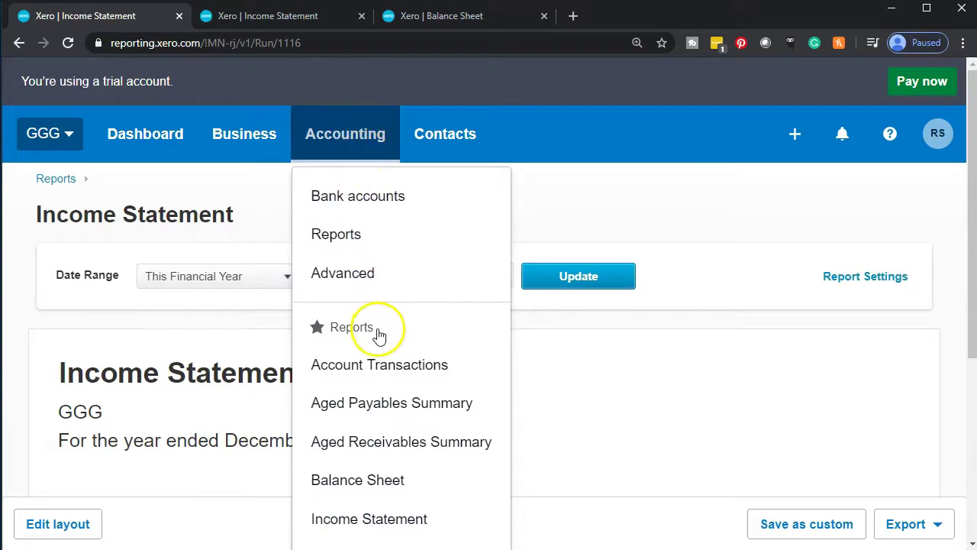
{"action": "left_click", "coordinate": [356, 243]}
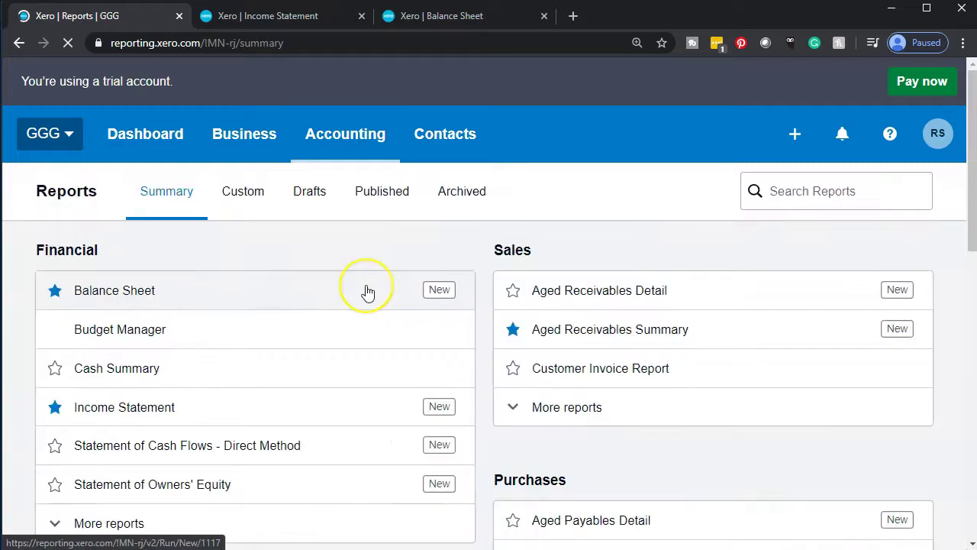
{"action": "scroll", "coordinate": [368, 292], "scroll_direction": "down", "scroll_amount": 6}
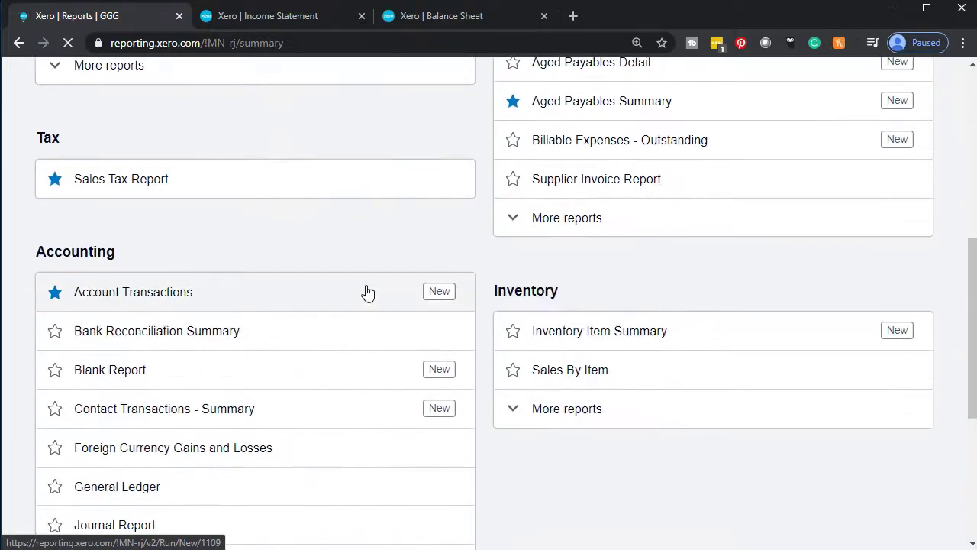
{"action": "scroll", "coordinate": [368, 293], "scroll_direction": "down", "scroll_amount": 1}
{"action": "left_click", "coordinate": [221, 260]}
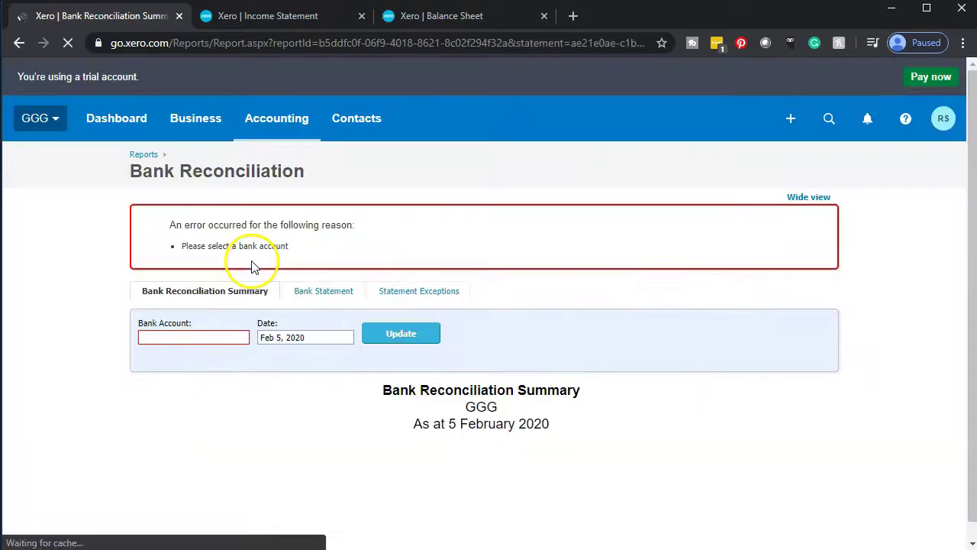
{"action": "right_click", "coordinate": [126, 22]}
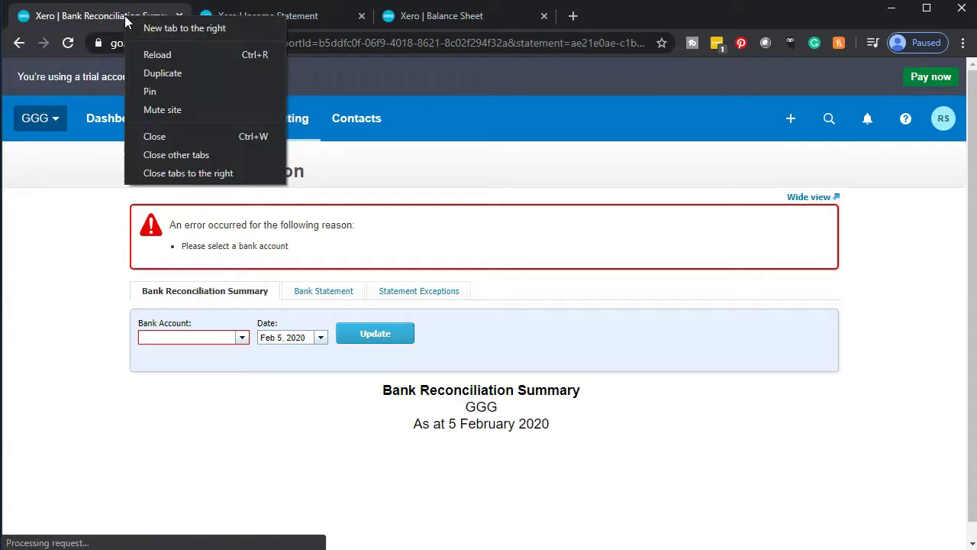
{"action": "left_click", "coordinate": [162, 73]}
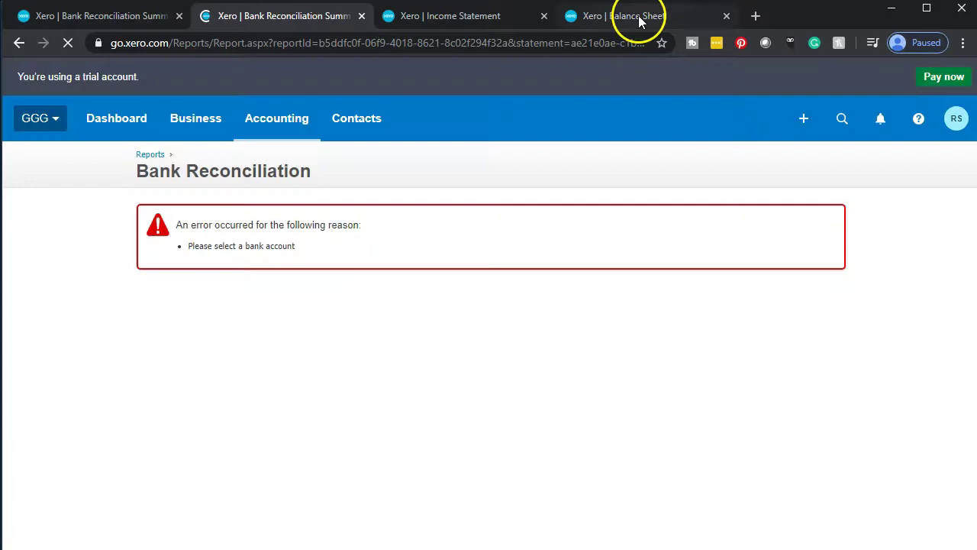
Rerun the Balance Sheet report with its date set to Mar 31, 2020
{"action": "left_click", "coordinate": [639, 18]}
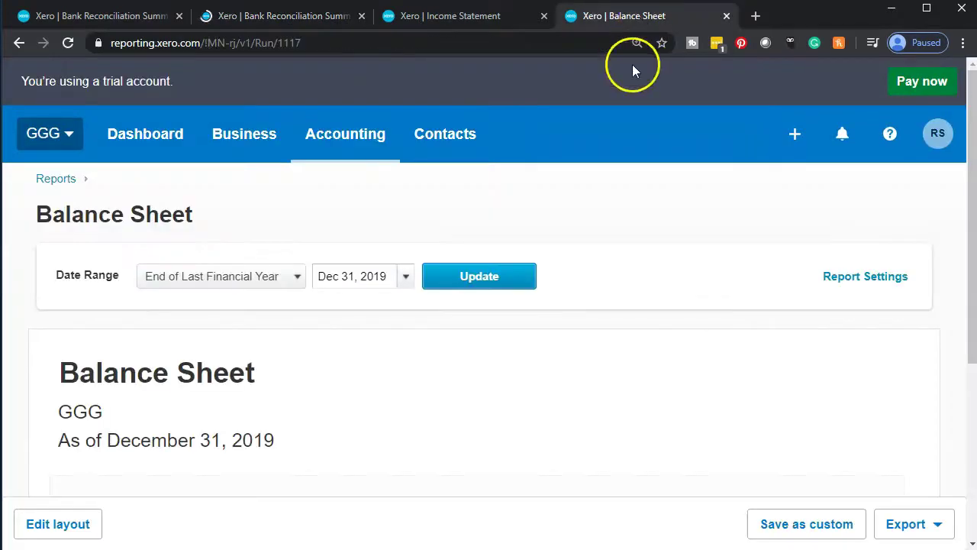
{"action": "left_click", "coordinate": [410, 277]}
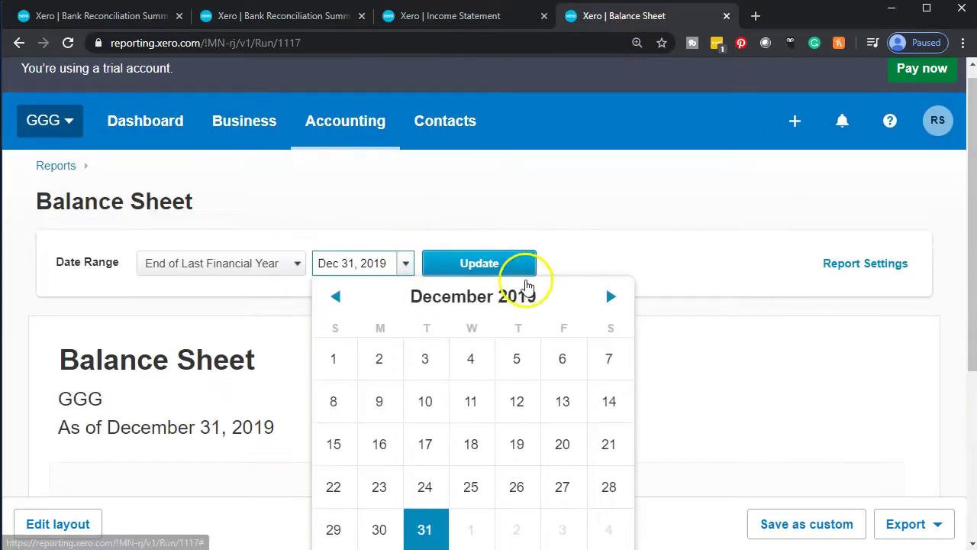
{"action": "left_click", "coordinate": [610, 297]}
{"action": "left_click", "coordinate": [610, 297]}
{"action": "left_click", "coordinate": [610, 297]}
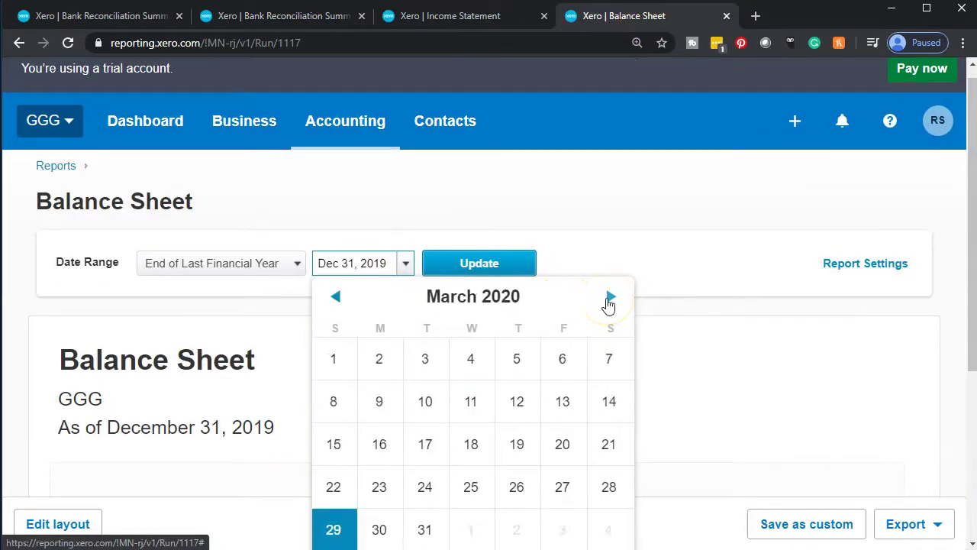
{"action": "left_click", "coordinate": [430, 532]}
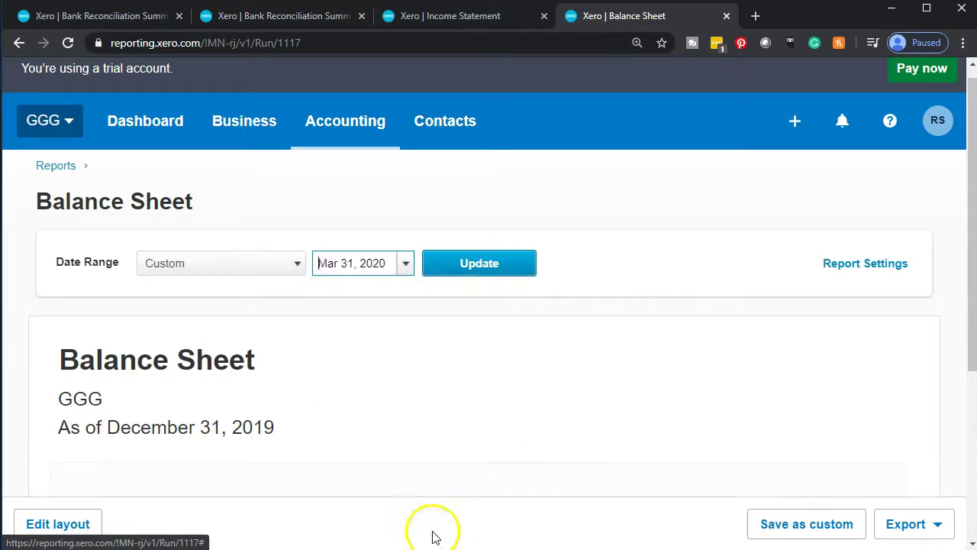
{"action": "left_click", "coordinate": [484, 277]}
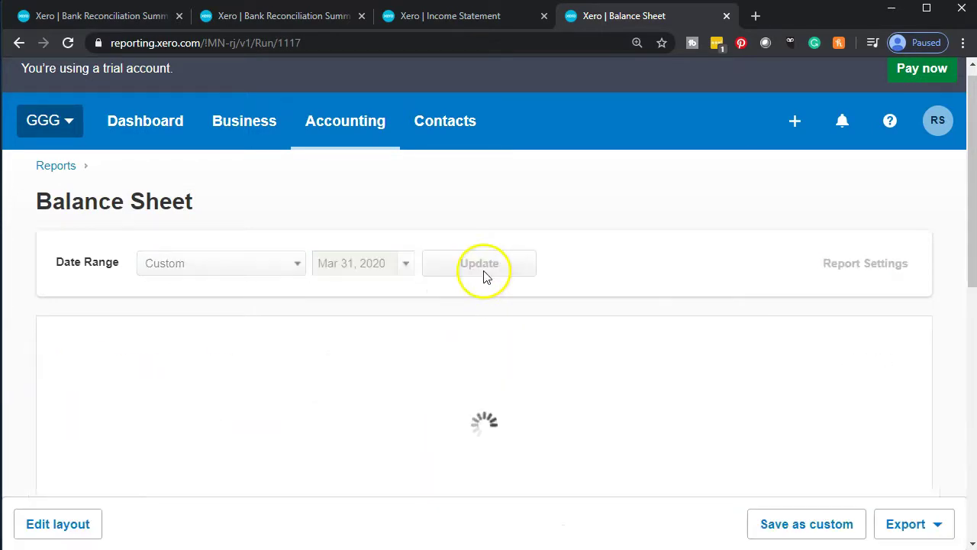
{"action": "scroll", "coordinate": [484, 277], "scroll_direction": "down", "scroll_amount": 3}
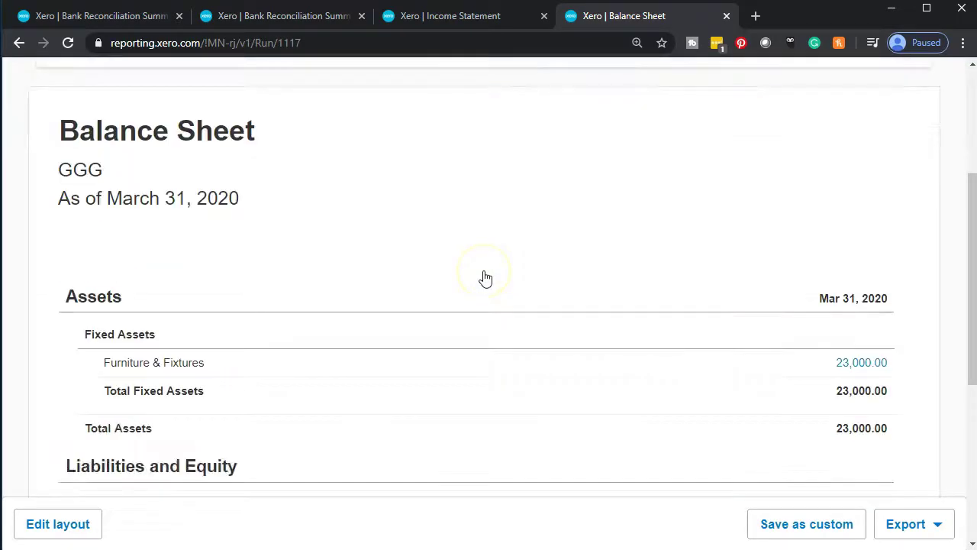
Run the duplicated Bank Reconciliation Summary for the Checking - Chase account as of Mar 31, 2020
{"action": "left_click", "coordinate": [420, 23]}
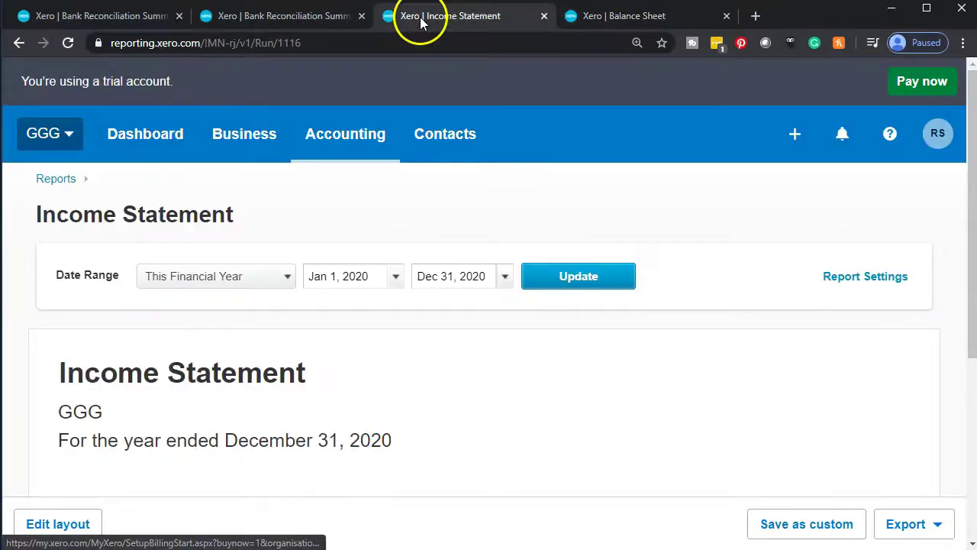
{"action": "left_click", "coordinate": [301, 22]}
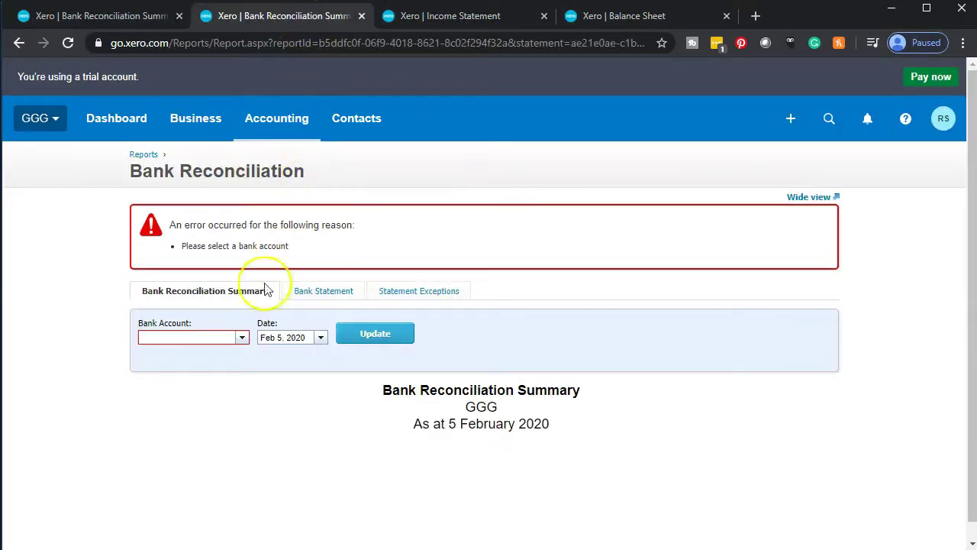
{"action": "left_click", "coordinate": [237, 338]}
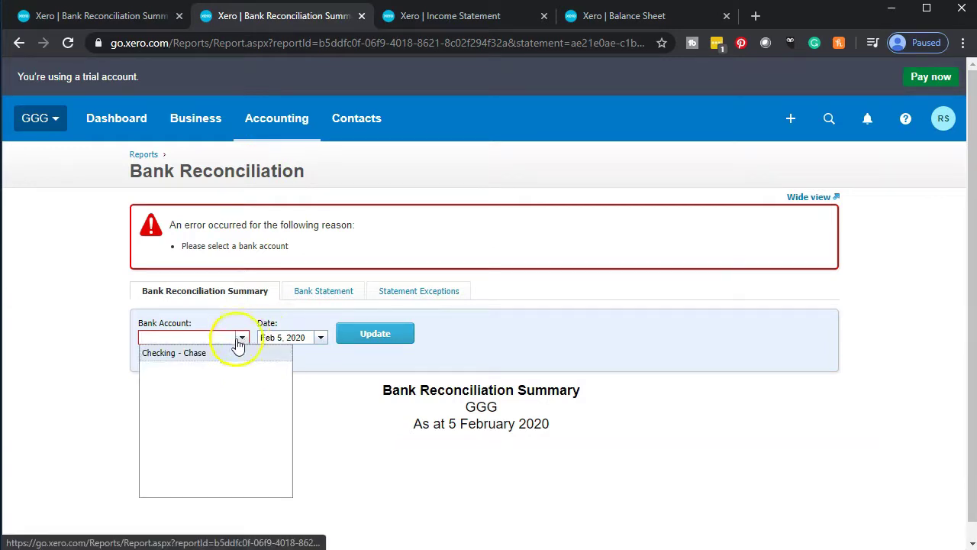
{"action": "left_click", "coordinate": [194, 354]}
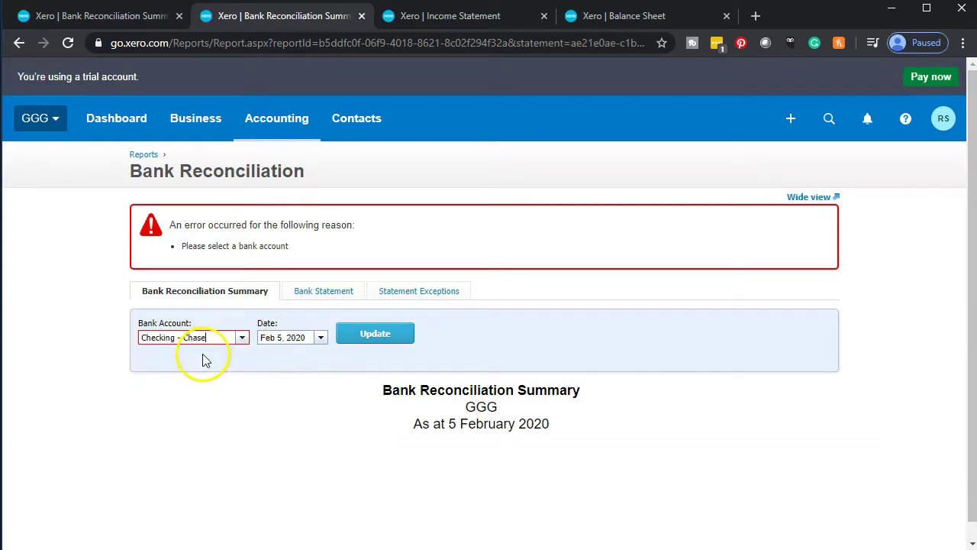
{"action": "left_click", "coordinate": [322, 341]}
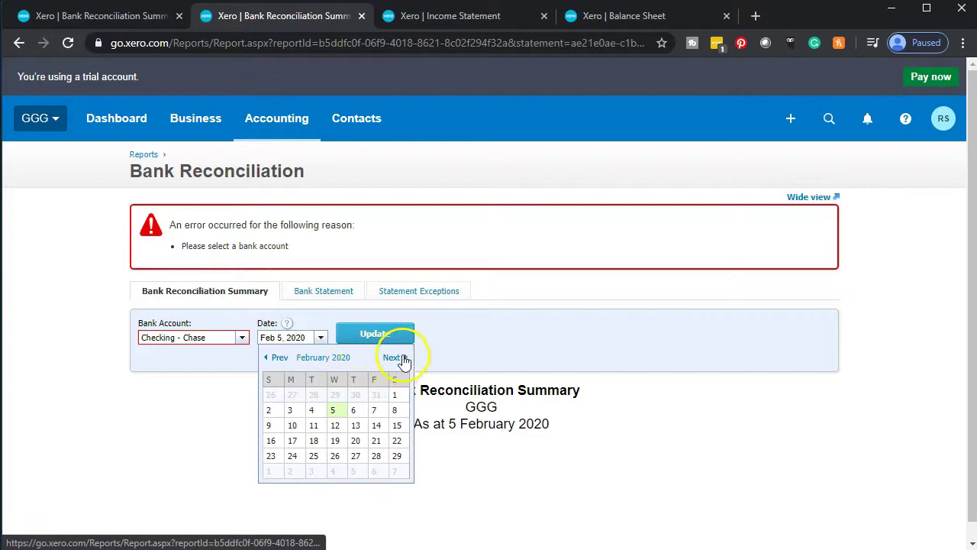
{"action": "left_click", "coordinate": [398, 359]}
{"action": "left_click", "coordinate": [314, 471]}
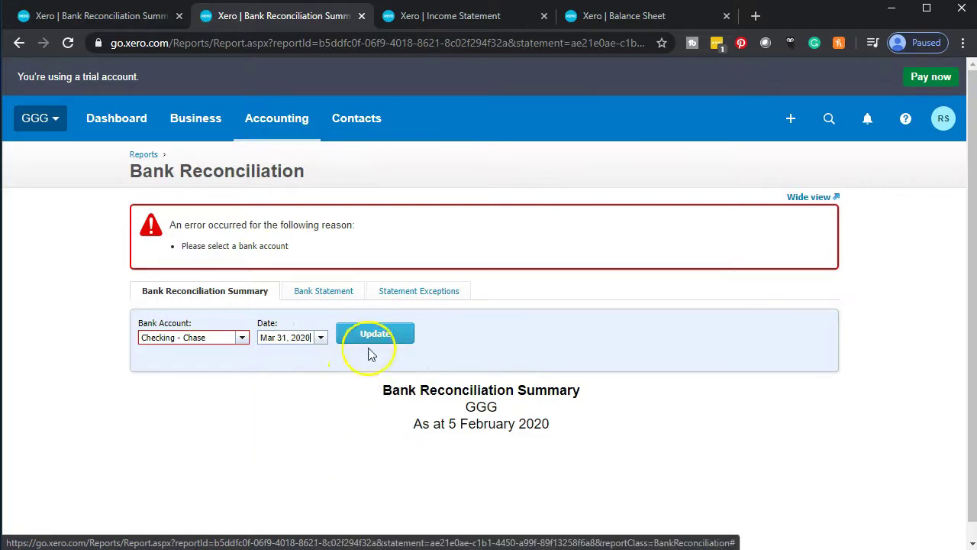
{"action": "left_click", "coordinate": [373, 336]}
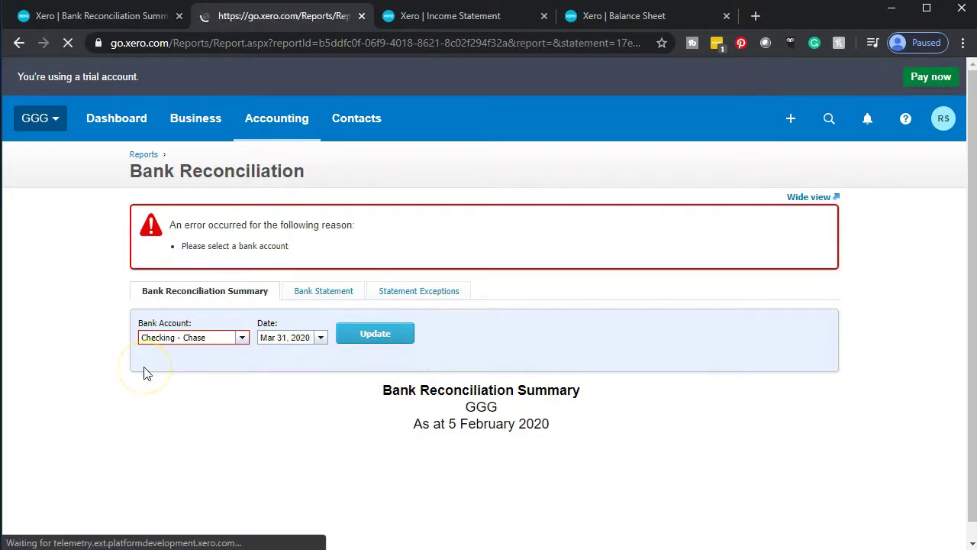
On the original page, open the items to reconcile for the Checking - Chase bank account and enlarge the page to 110%
{"action": "left_click", "coordinate": [126, 21]}
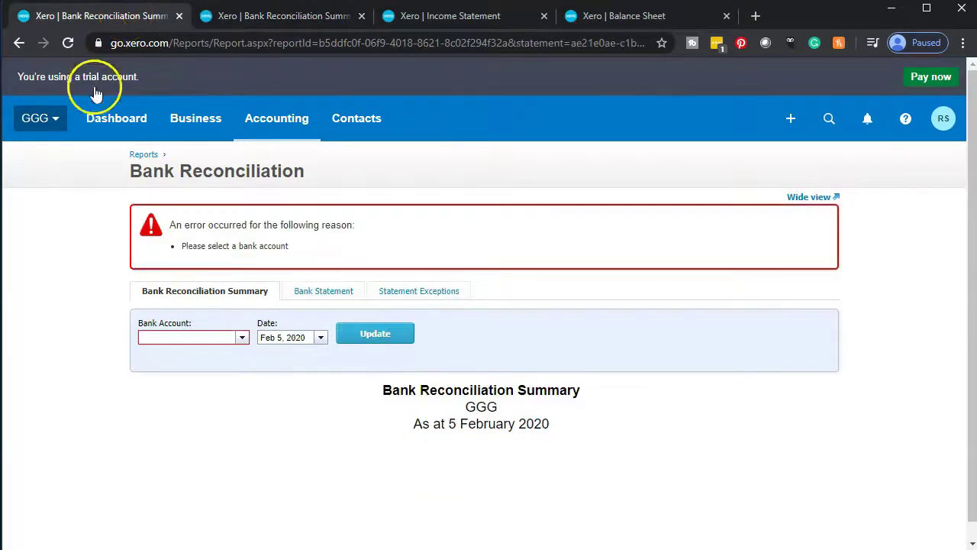
{"action": "left_click", "coordinate": [272, 127]}
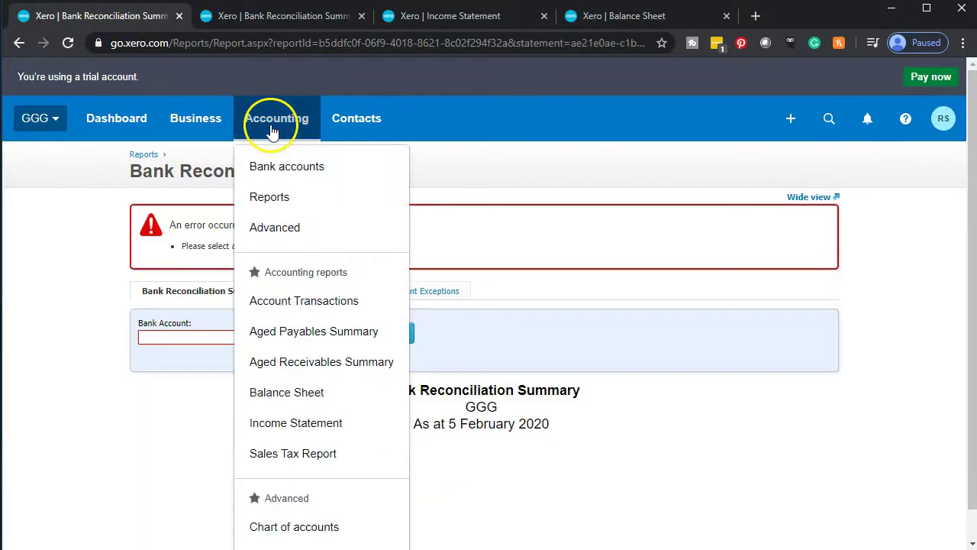
{"action": "left_click", "coordinate": [292, 167]}
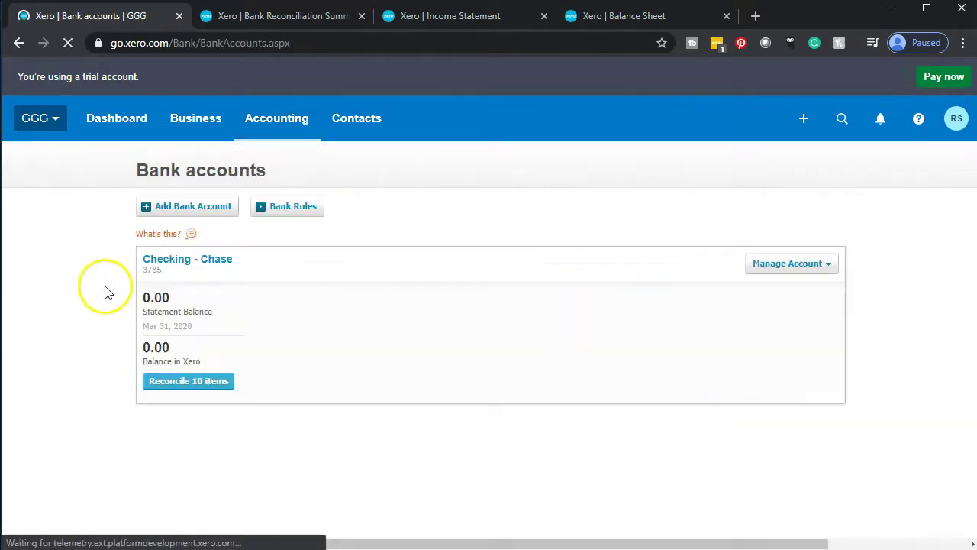
{"action": "scroll", "coordinate": [114, 416], "scroll_direction": "down", "scroll_amount": 2}
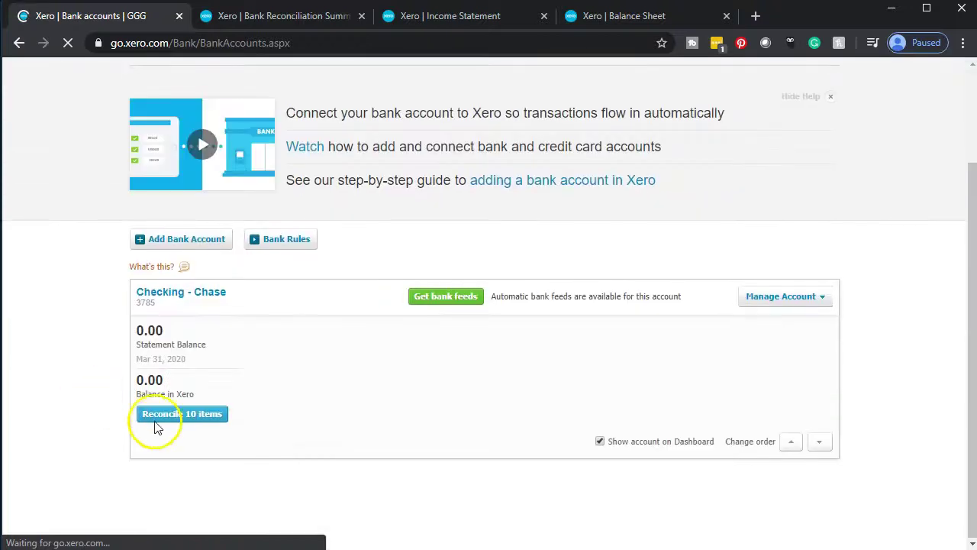
{"action": "left_click", "coordinate": [176, 416]}
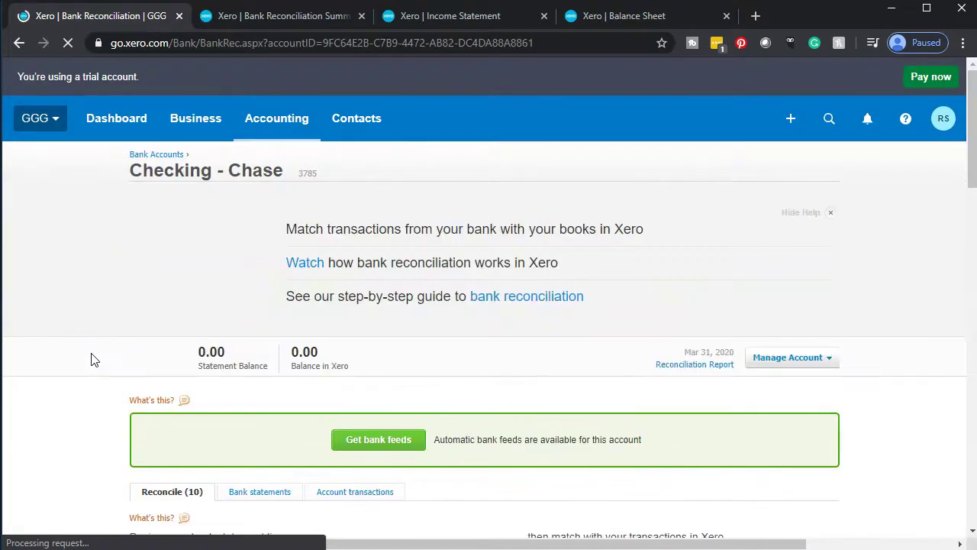
{"action": "key", "text": "ctrl+plus"}
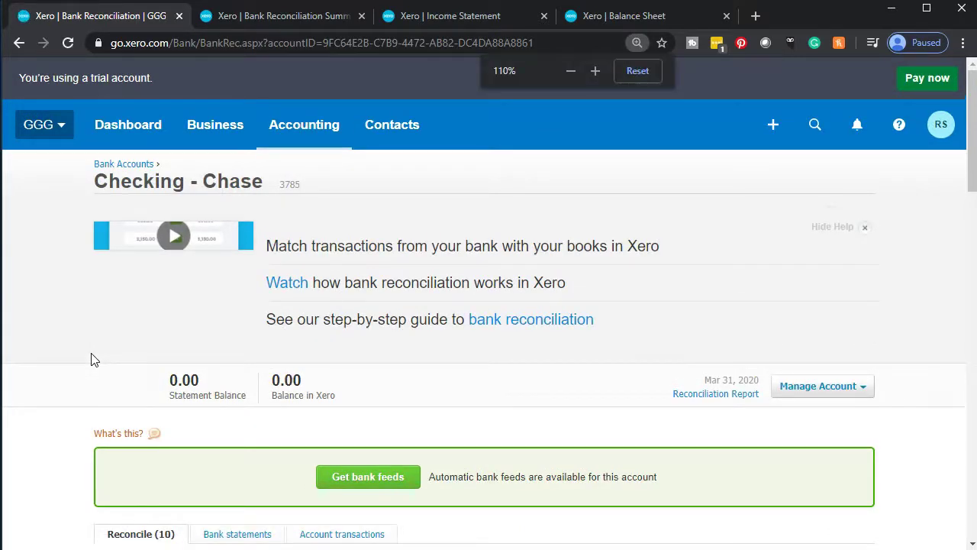
Enlarge the page to 125% and look through the Checking - Chase bank statement lines awaiting reconciliation
{"action": "key", "text": "ctrl+plus"}
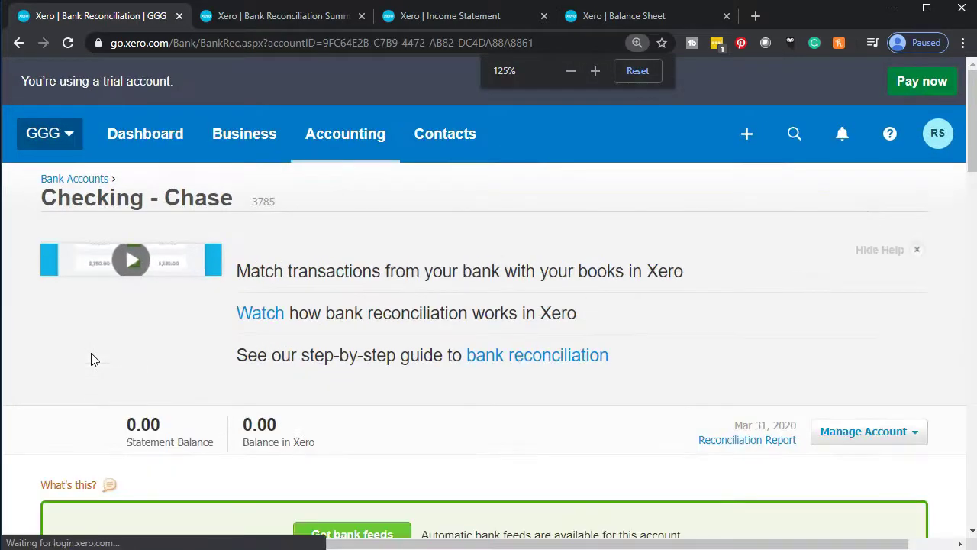
{"action": "scroll", "coordinate": [90, 361], "scroll_direction": "down", "scroll_amount": 4}
{"action": "scroll", "coordinate": [91, 353], "scroll_direction": "down", "scroll_amount": 2}
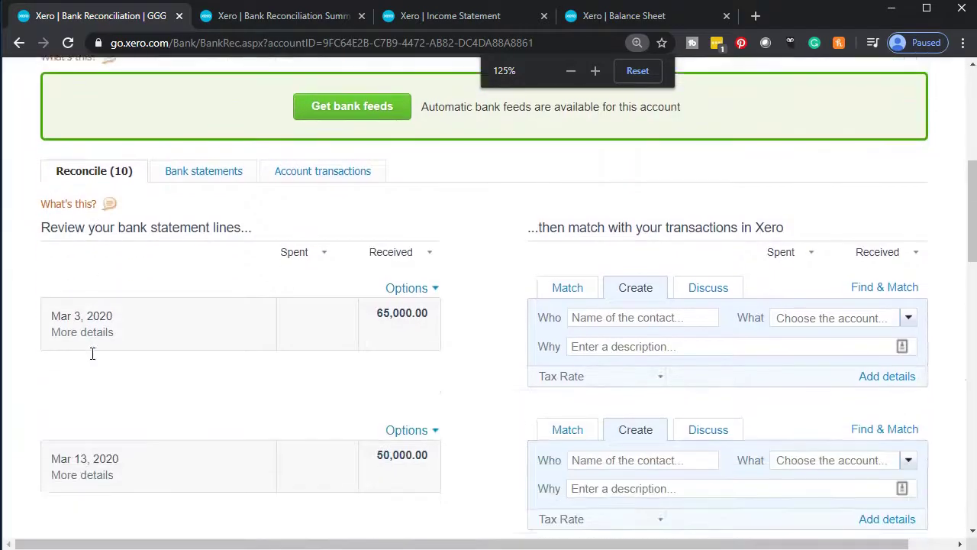
{"action": "scroll", "coordinate": [91, 353], "scroll_direction": "down", "scroll_amount": 1}
{"action": "scroll", "coordinate": [90, 361], "scroll_direction": "down", "scroll_amount": 3}
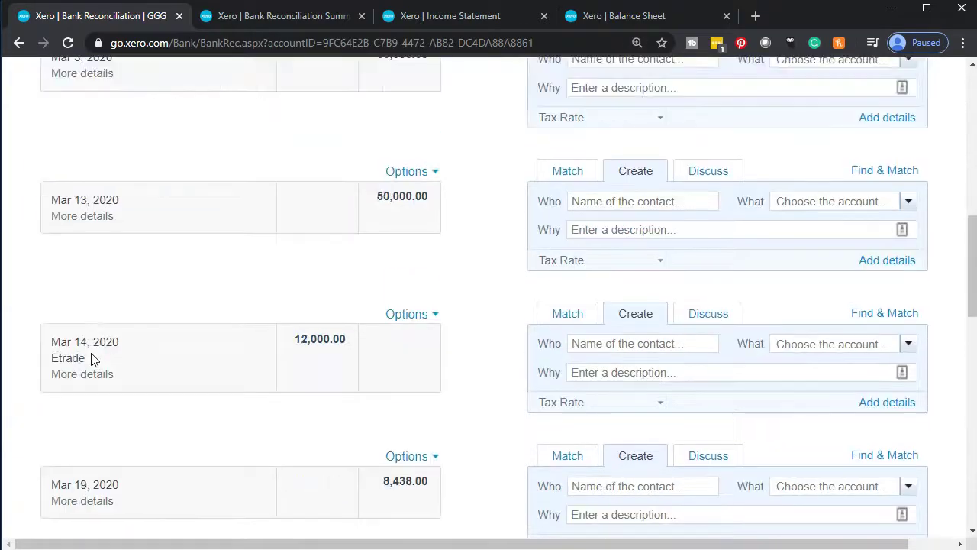
{"action": "scroll", "coordinate": [92, 363], "scroll_direction": "down", "scroll_amount": 5}
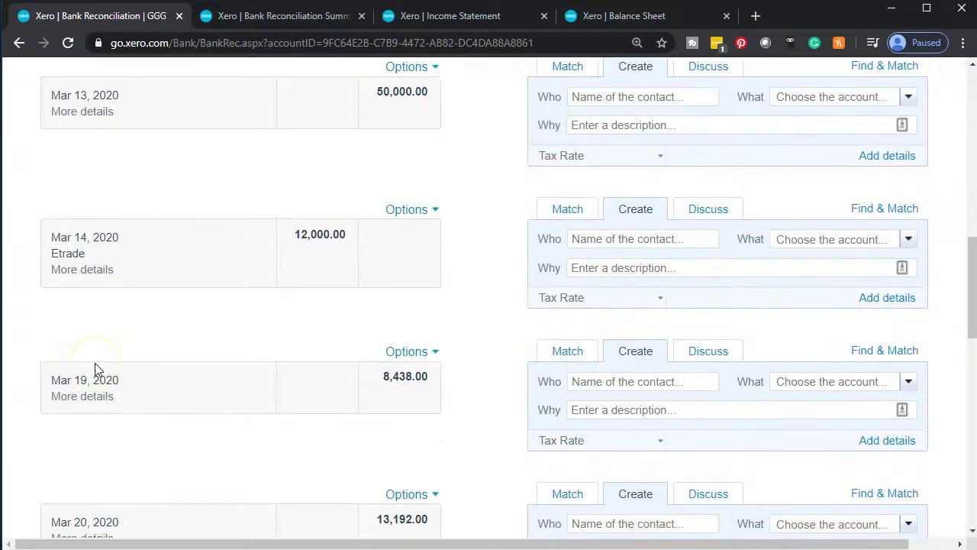
{"action": "scroll", "coordinate": [95, 368], "scroll_direction": "down", "scroll_amount": 2}
{"action": "left_click", "coordinate": [90, 285]}
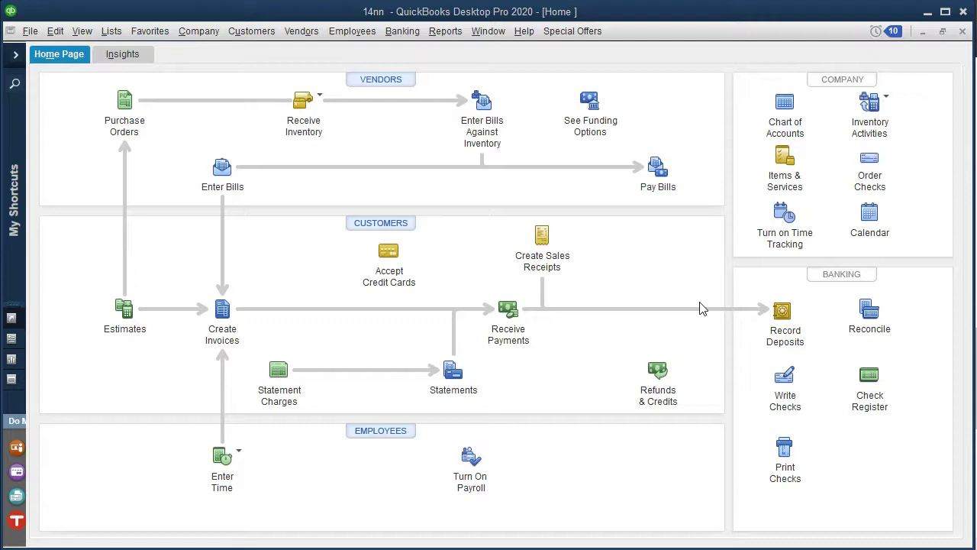
Minimize the QuickBooks window and review the March 2020 bank statement lines in Xero from first to last
{"action": "left_click", "coordinate": [929, 26]}
{"action": "left_click", "coordinate": [927, 13]}
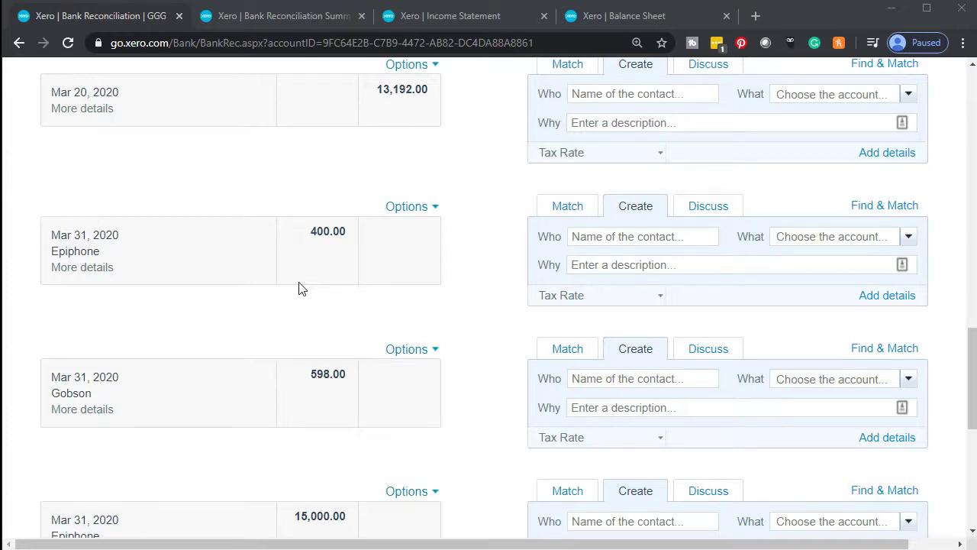
{"action": "scroll", "coordinate": [299, 288], "scroll_direction": "up", "scroll_amount": 10}
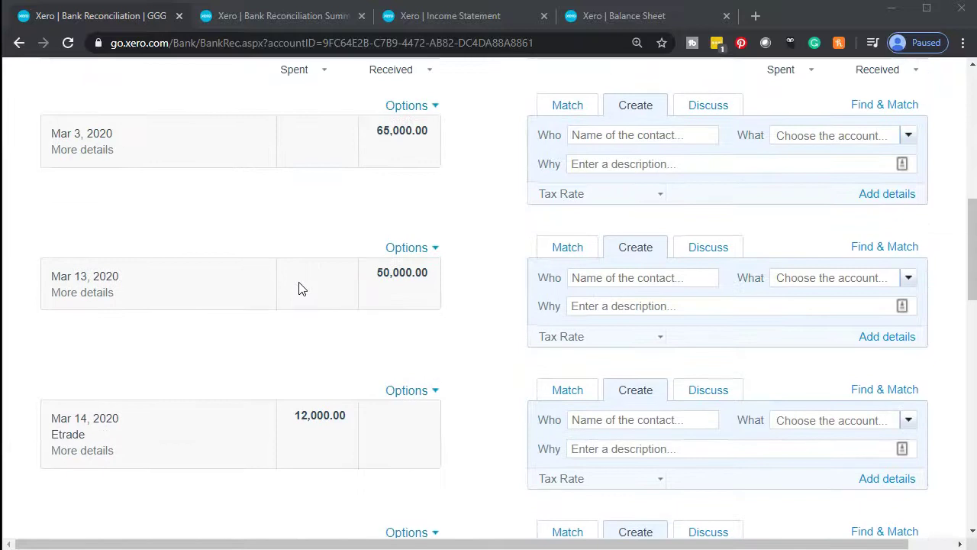
{"action": "scroll", "coordinate": [249, 338], "scroll_direction": "down", "scroll_amount": 3}
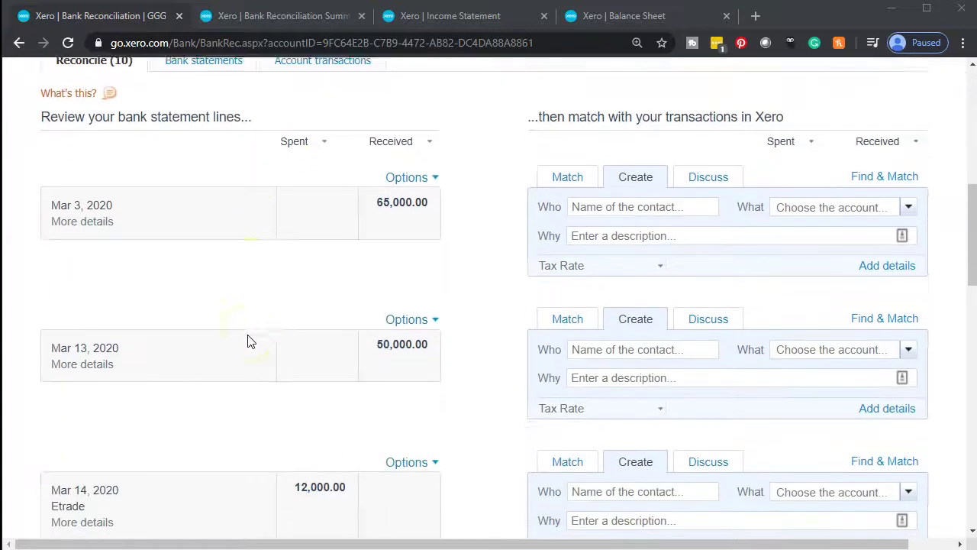
{"action": "scroll", "coordinate": [248, 341], "scroll_direction": "down", "scroll_amount": 4}
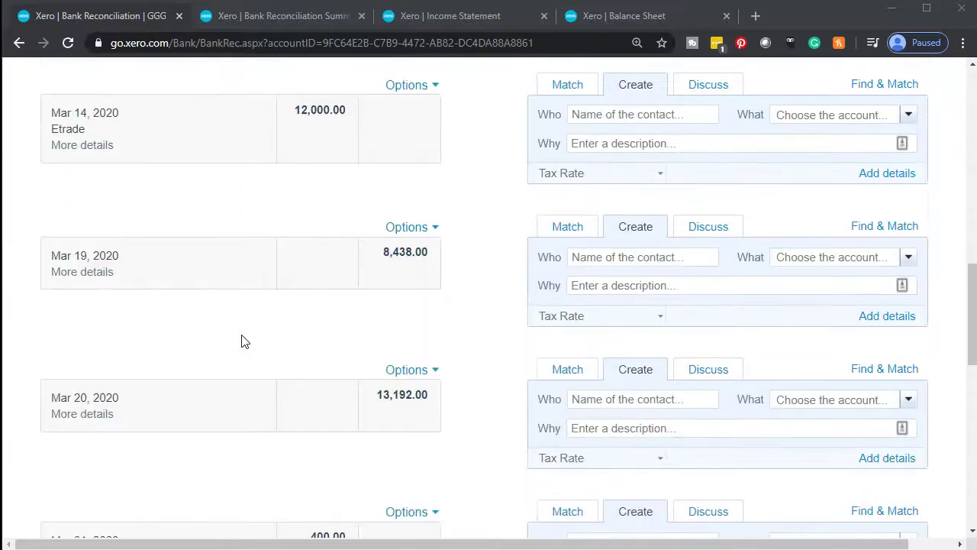
{"action": "scroll", "coordinate": [242, 342], "scroll_direction": "down", "scroll_amount": 4}
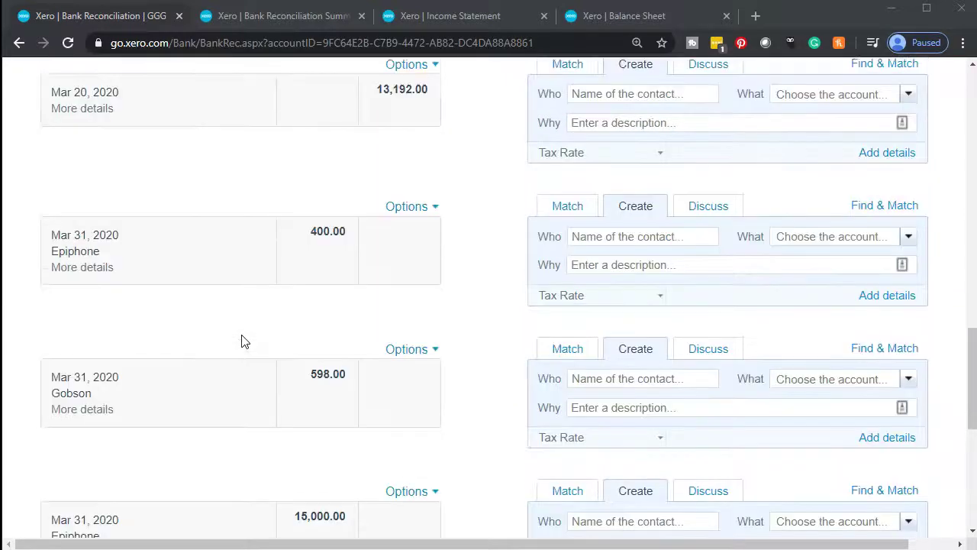
{"action": "scroll", "coordinate": [241, 341], "scroll_direction": "down", "scroll_amount": 5}
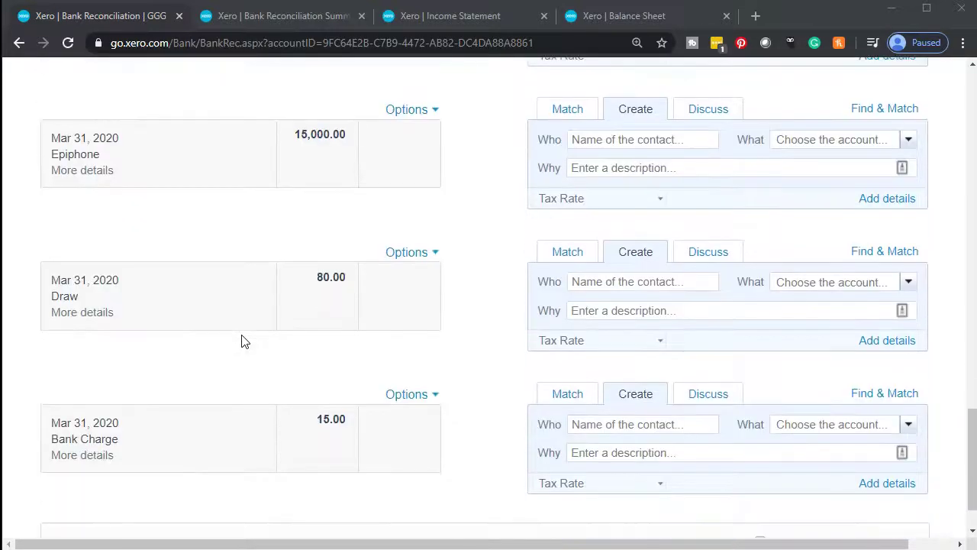
{"action": "scroll", "coordinate": [241, 341], "scroll_direction": "up", "scroll_amount": 20}
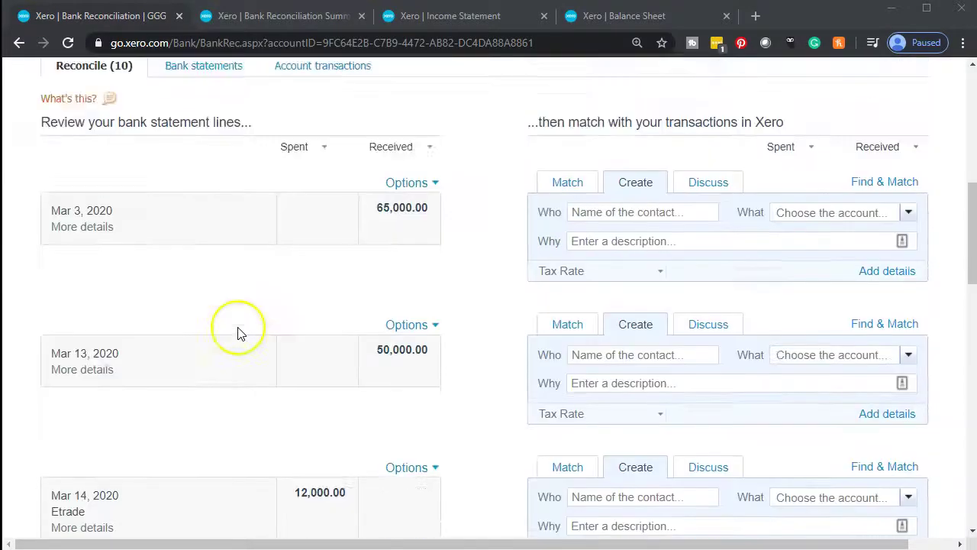
{"action": "scroll", "coordinate": [239, 333], "scroll_direction": "down", "scroll_amount": 3}
{"action": "scroll", "coordinate": [240, 334], "scroll_direction": "down", "scroll_amount": 5}
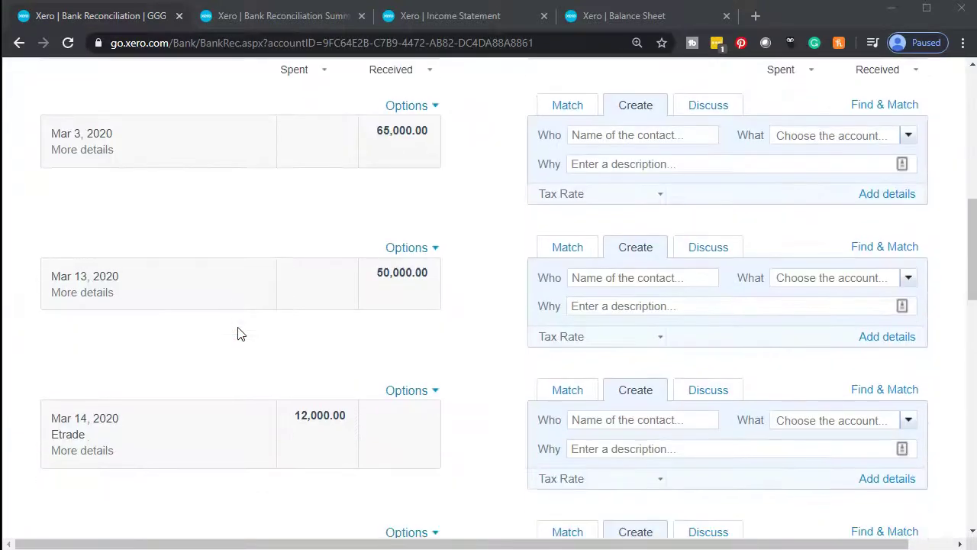
{"action": "scroll", "coordinate": [232, 369], "scroll_direction": "down", "scroll_amount": 5}
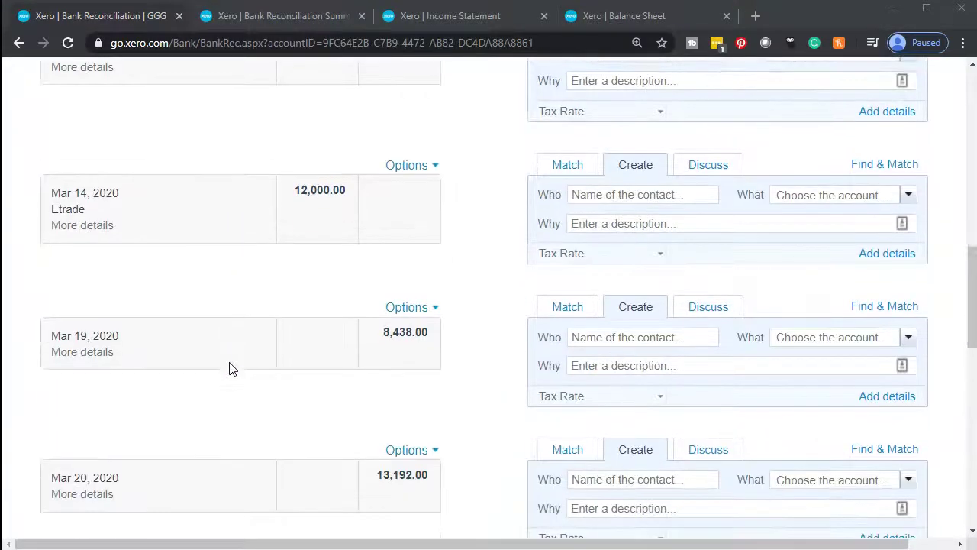
{"action": "scroll", "coordinate": [232, 369], "scroll_direction": "down", "scroll_amount": 1}
{"action": "left_click", "coordinate": [242, 348]}
{"action": "scroll", "coordinate": [242, 349], "scroll_direction": "down", "scroll_amount": 1}
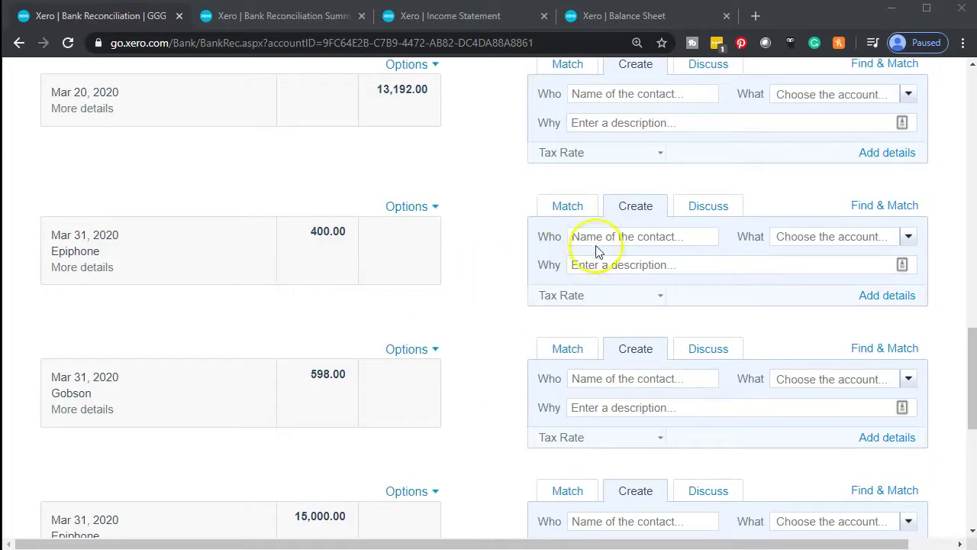
Copy the payee Epiphone from the 400.00 statement line of Mar 31, 2020 and add it as that line's new contact
{"action": "left_click", "coordinate": [630, 237]}
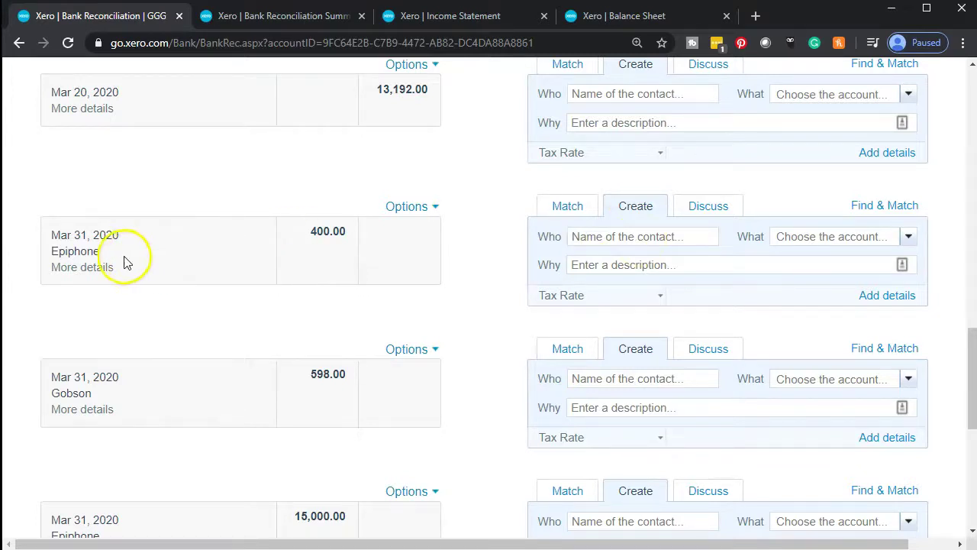
{"action": "left_click_drag", "start_coordinate": [100, 253], "coordinate": [51, 263]}
{"action": "key", "text": "ctrl+c"}
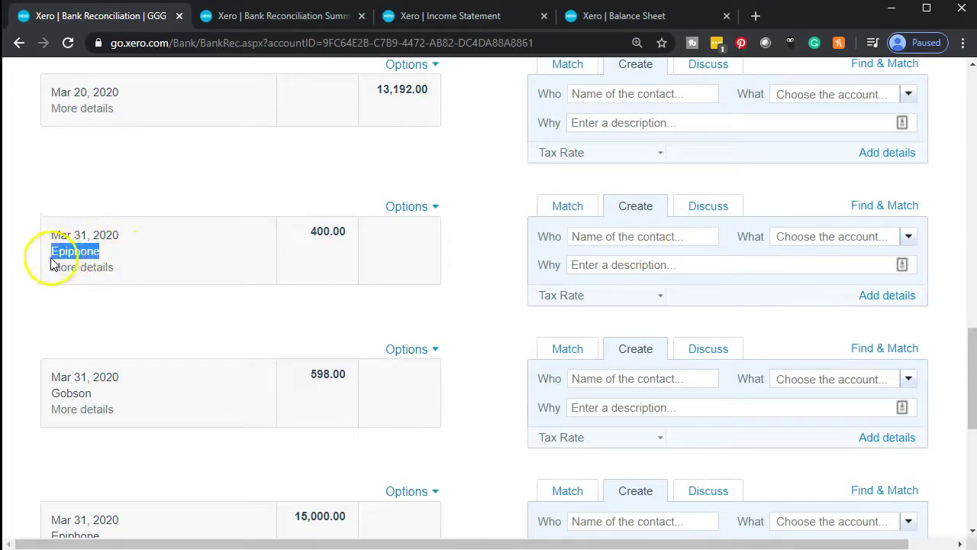
{"action": "left_click", "coordinate": [597, 236]}
{"action": "key", "text": "ctrl+v"}
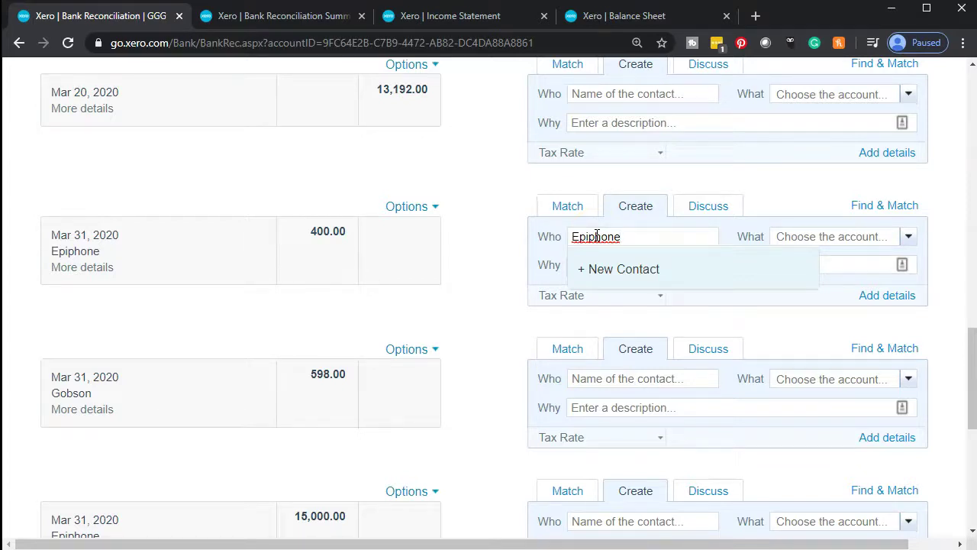
{"action": "left_click", "coordinate": [621, 271]}
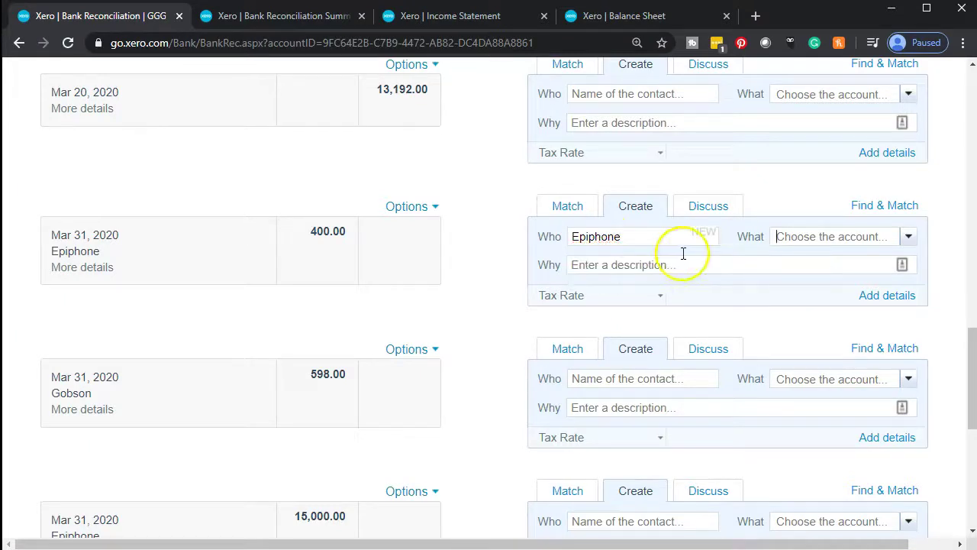
Code the 400.00 Epiphone line to 5000 - Cost of Goods Sold with the description Inventory, and reconcile it
{"action": "left_click", "coordinate": [910, 239]}
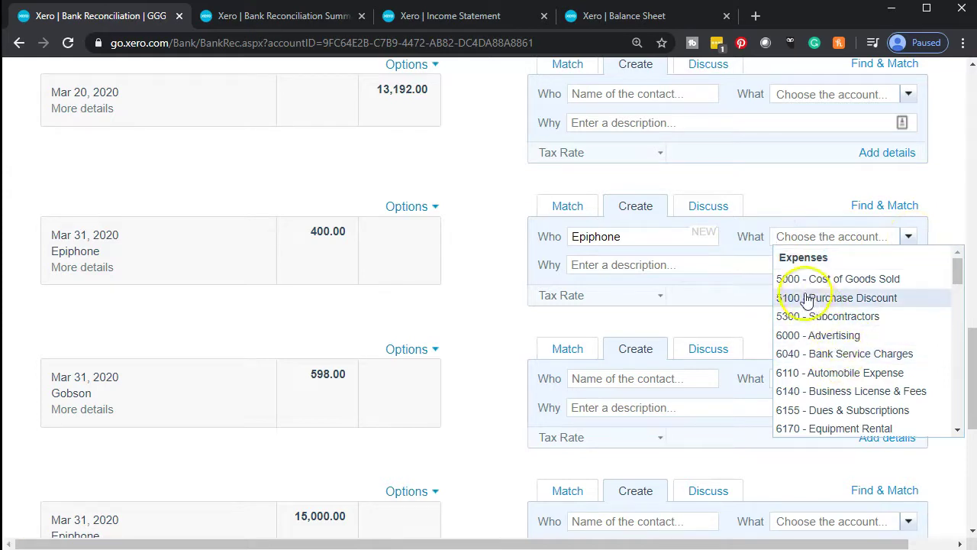
{"action": "left_click", "coordinate": [825, 279]}
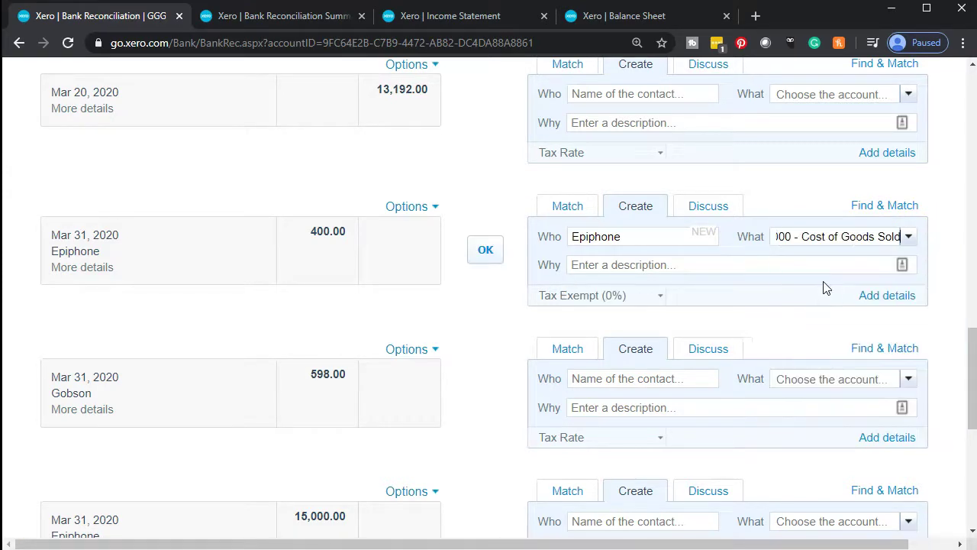
{"action": "left_click", "coordinate": [661, 267]}
{"action": "type", "text": "Inventory"}
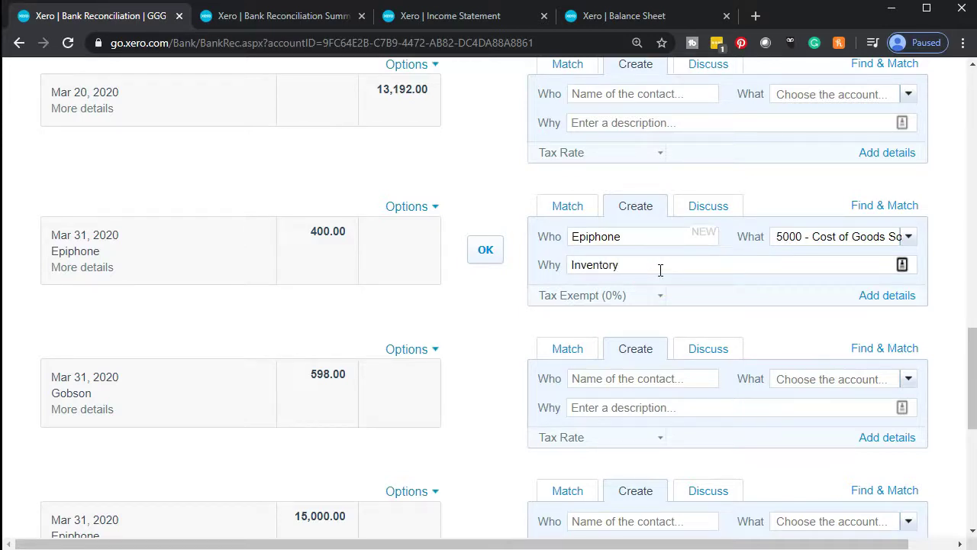
{"action": "key", "text": "Tab"}
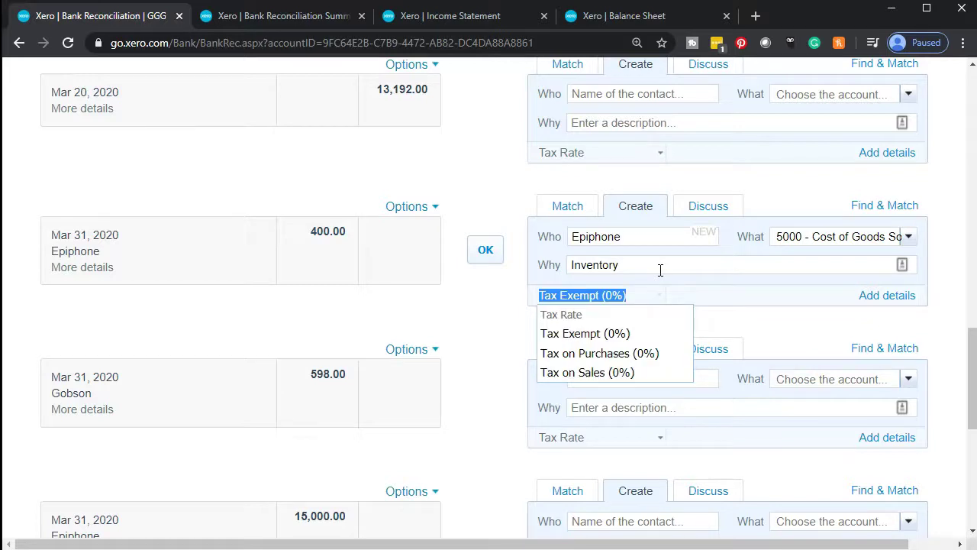
{"action": "key", "text": "shift+Tab"}
{"action": "left_click", "coordinate": [665, 285]}
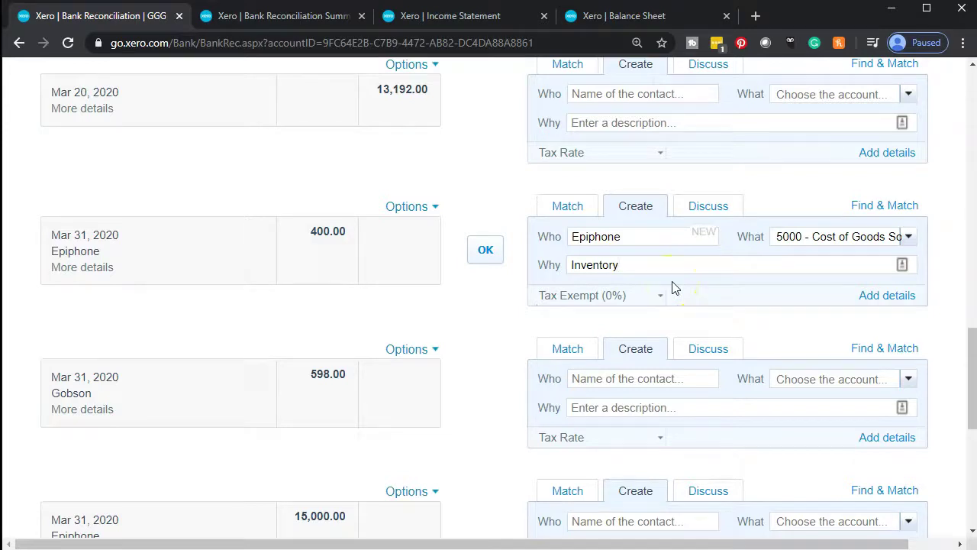
{"action": "left_click", "coordinate": [486, 264]}
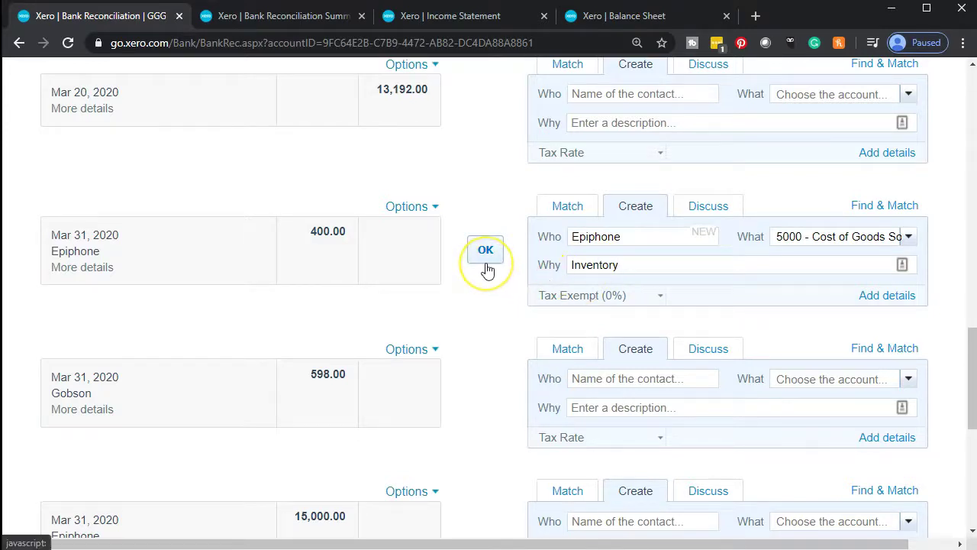
{"action": "left_click", "coordinate": [486, 221]}
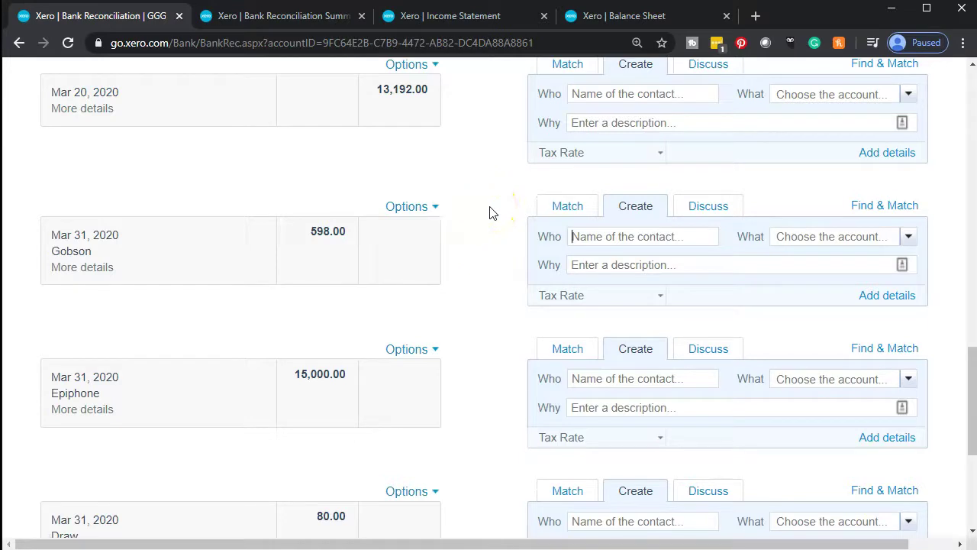
Update the Balance Sheet report for Mar 31, 2020 and review its assets, liabilities and equity
{"action": "left_click", "coordinate": [607, 18]}
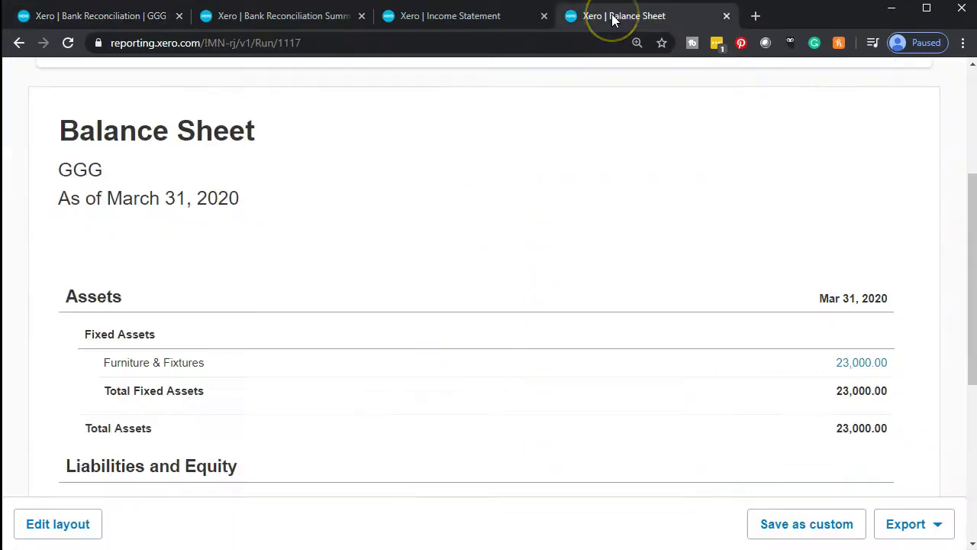
{"action": "scroll", "coordinate": [421, 211], "scroll_direction": "up", "scroll_amount": 3}
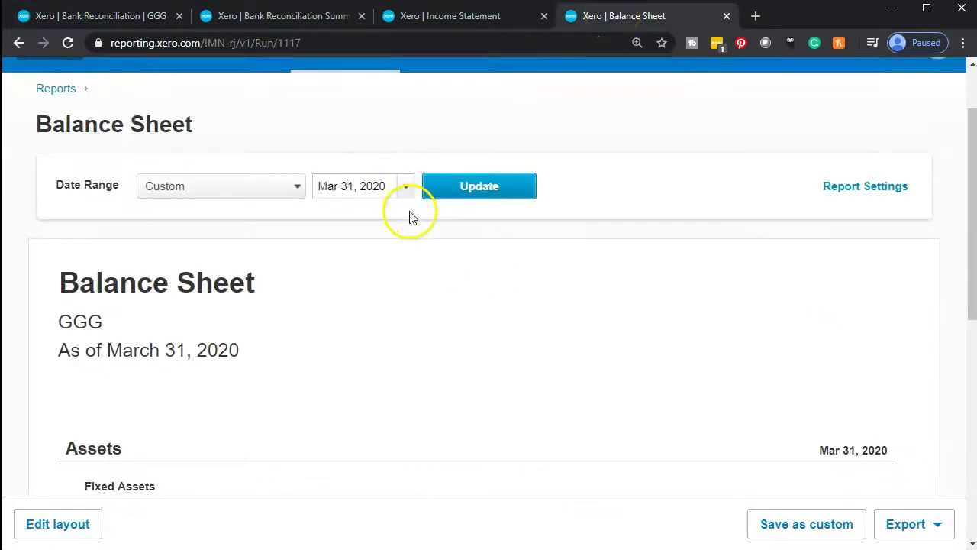
{"action": "left_click", "coordinate": [497, 192]}
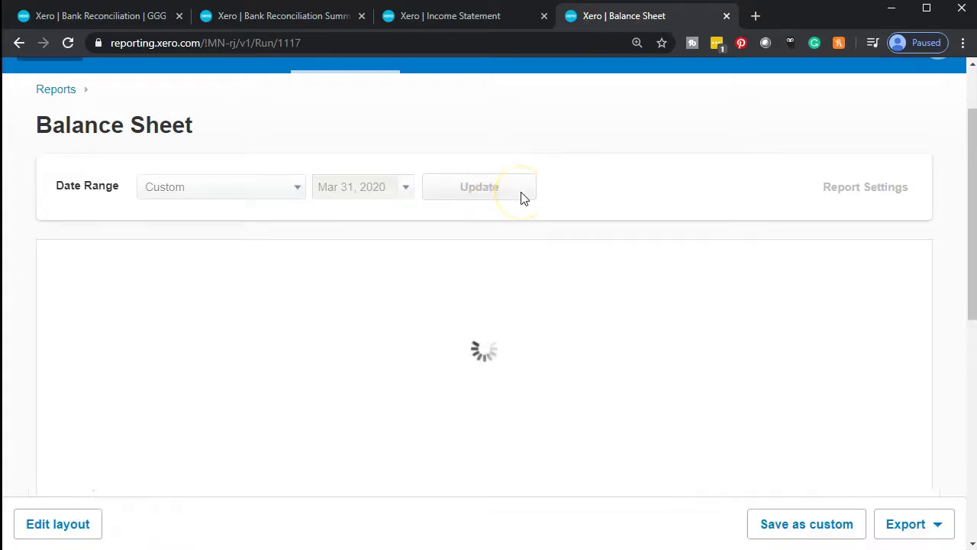
{"action": "scroll", "coordinate": [521, 198], "scroll_direction": "down", "scroll_amount": 6}
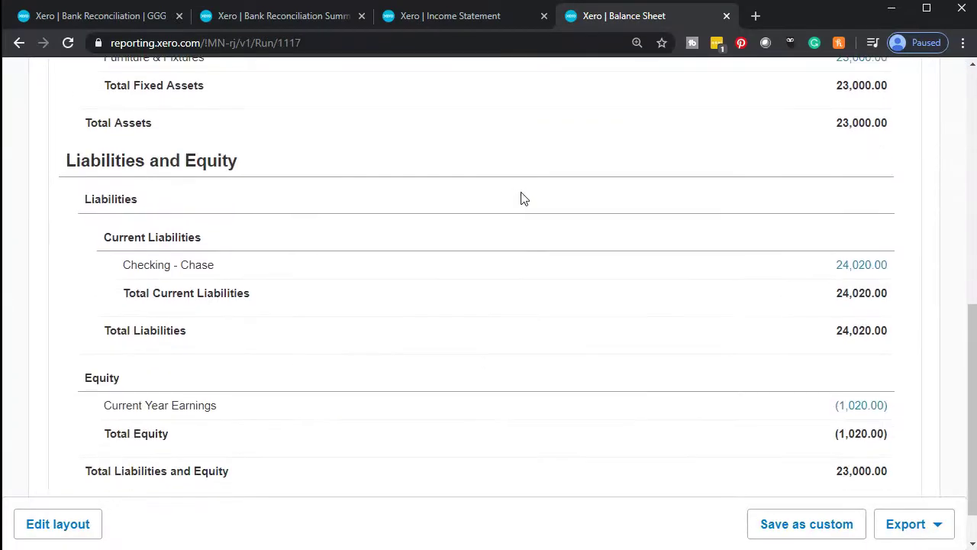
{"action": "scroll", "coordinate": [520, 199], "scroll_direction": "up", "scroll_amount": 1}
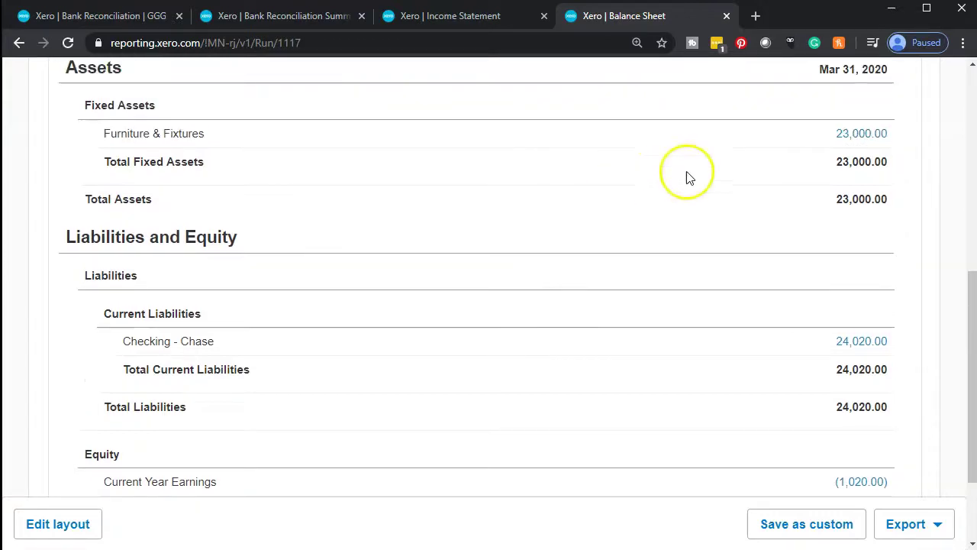
Open the transactions behind the Checking - Chase balance, check the 400.00 Epiphone entry, and return to the Balance Sheet
{"action": "left_click", "coordinate": [851, 351]}
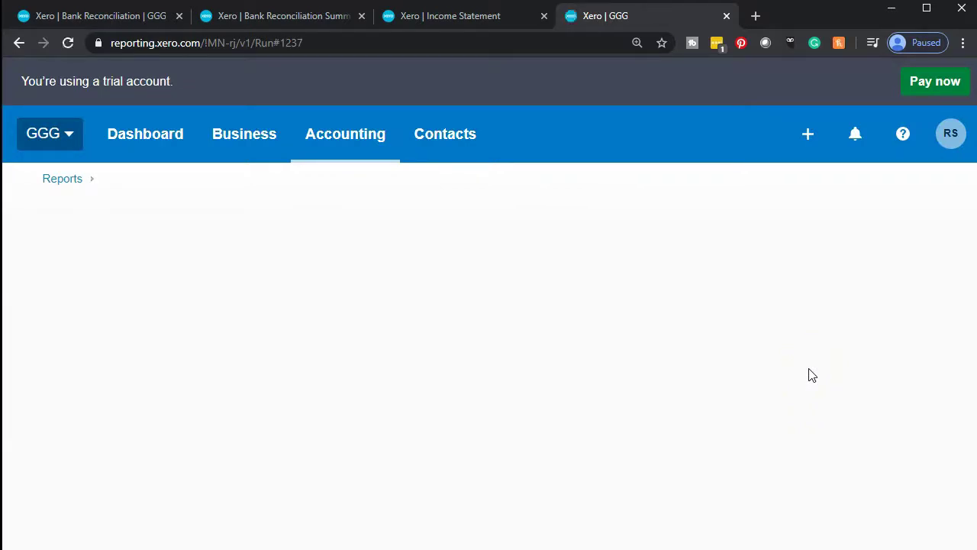
{"action": "left_click", "coordinate": [690, 332]}
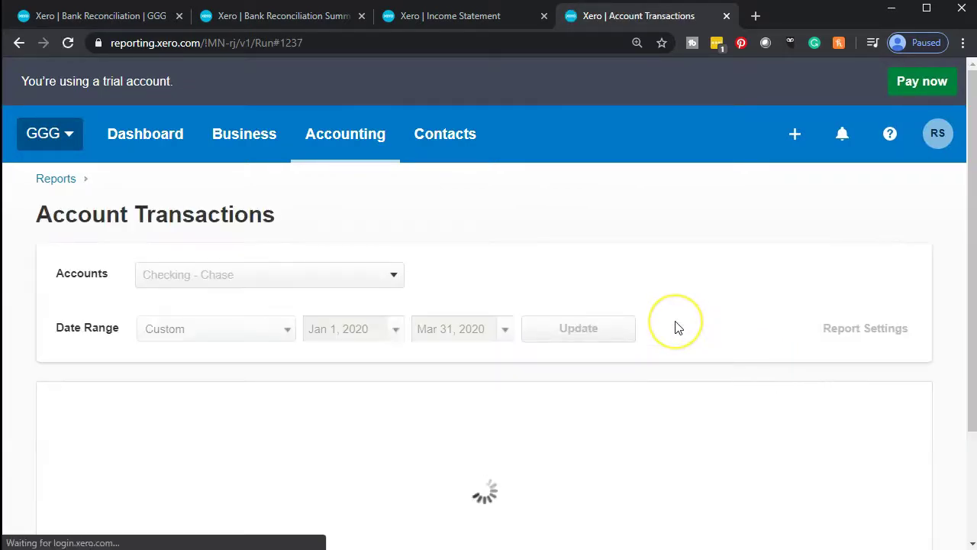
{"action": "scroll", "coordinate": [676, 327], "scroll_direction": "down", "scroll_amount": 5}
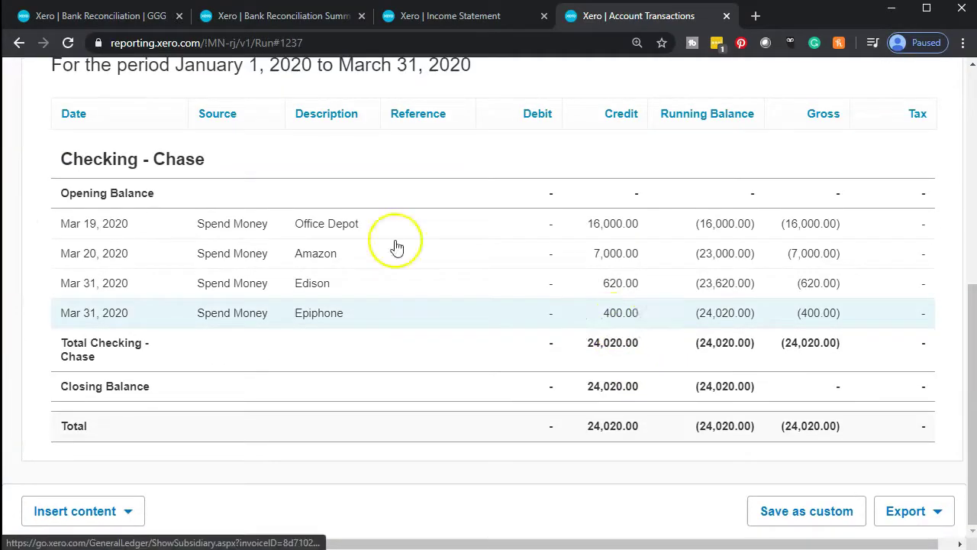
{"action": "left_click", "coordinate": [27, 44]}
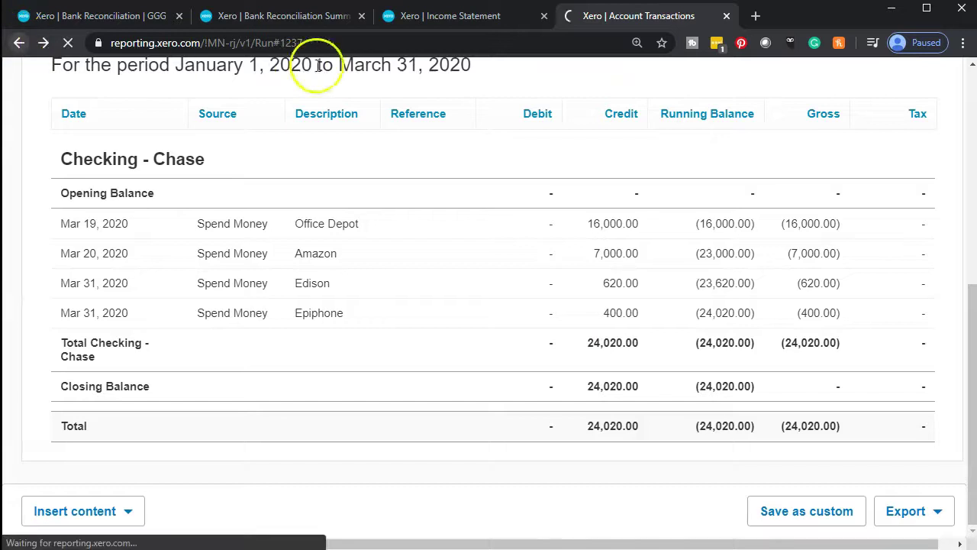
Update the Income Statement for Jan 1 to Dec 31, 2020 and review its cost of goods sold, expenses and net income
{"action": "left_click", "coordinate": [430, 18]}
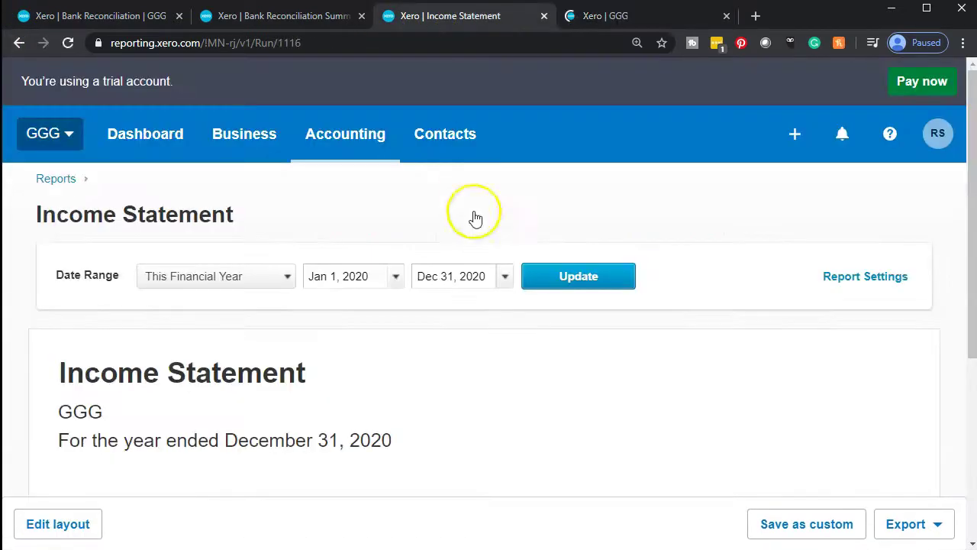
{"action": "left_click", "coordinate": [577, 279]}
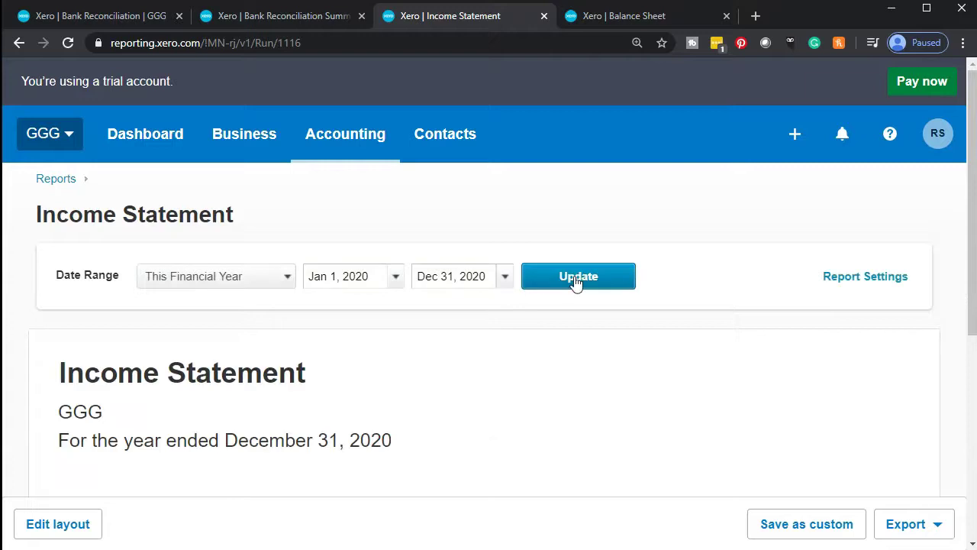
{"action": "scroll", "coordinate": [576, 281], "scroll_direction": "down", "scroll_amount": 5}
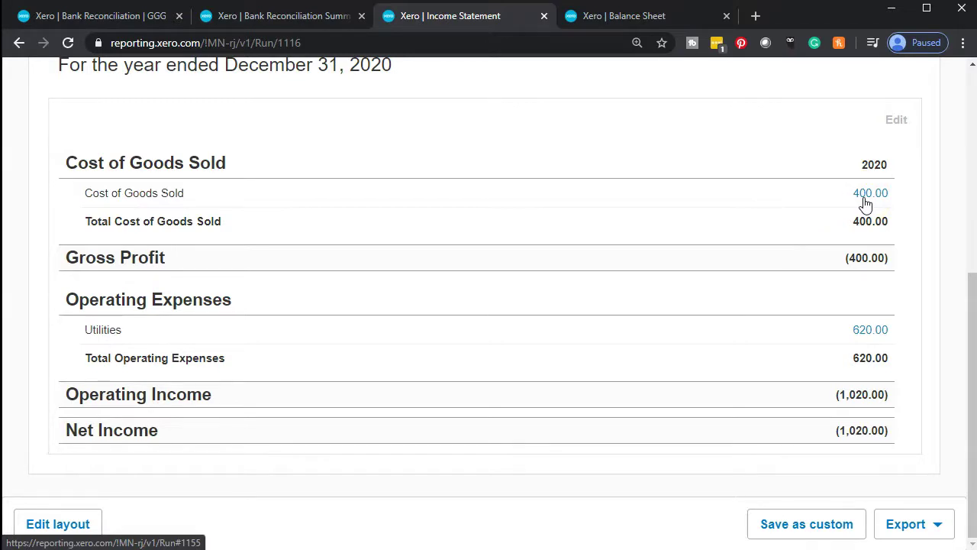
{"action": "scroll", "coordinate": [790, 292], "scroll_direction": "up", "scroll_amount": 3}
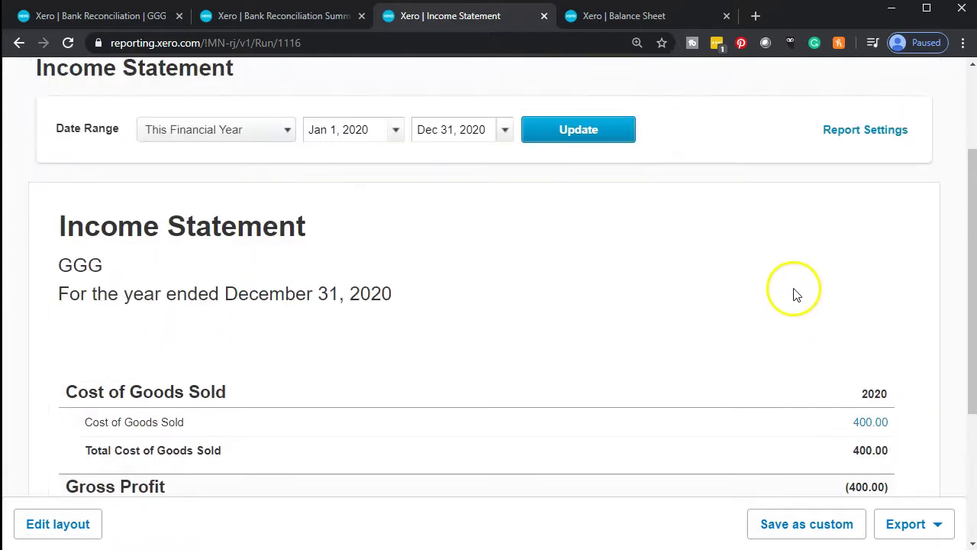
Update the Bank Reconciliation Summary for Checking - Chase at Mar 31, 2020 and review the un-reconciled statement lines
{"action": "left_click", "coordinate": [279, 16]}
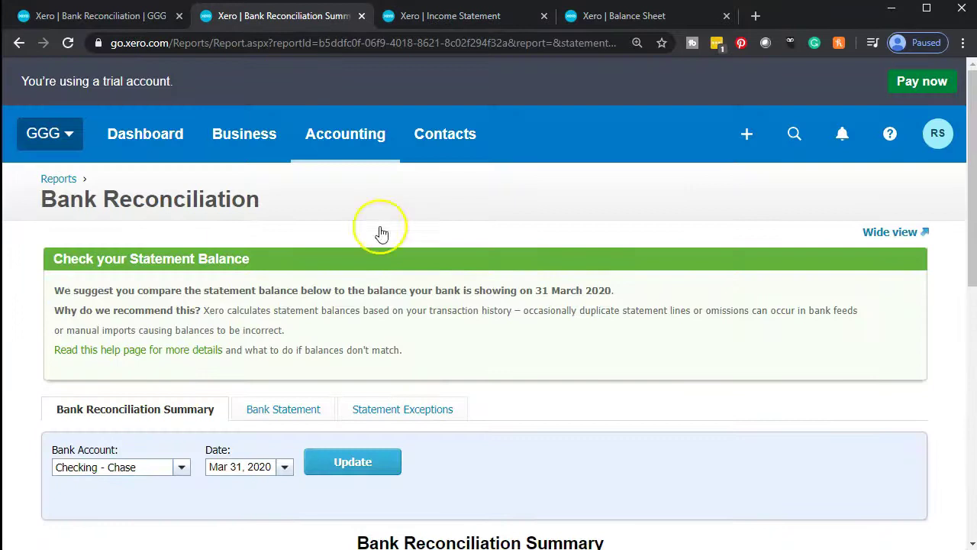
{"action": "scroll", "coordinate": [449, 305], "scroll_direction": "down", "scroll_amount": 4}
{"action": "scroll", "coordinate": [451, 305], "scroll_direction": "down", "scroll_amount": 3}
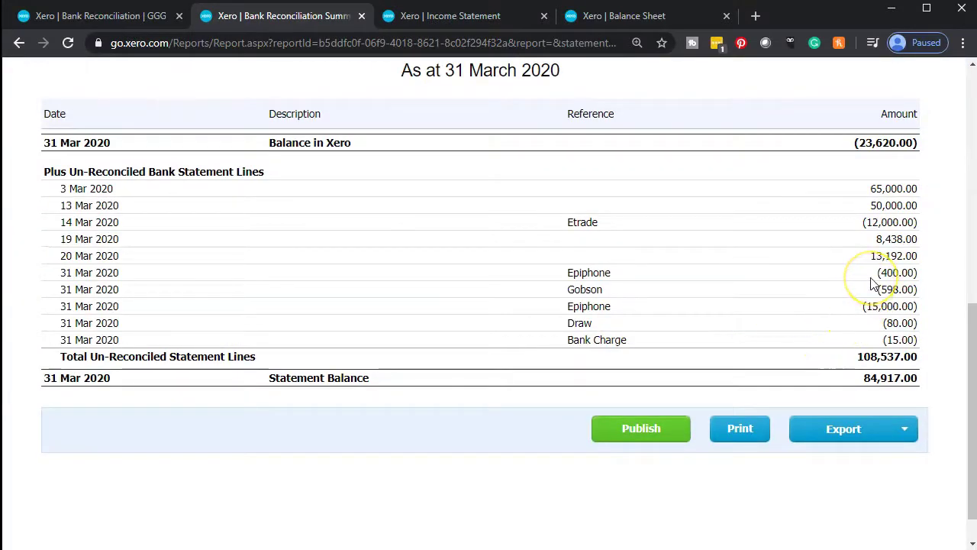
{"action": "scroll", "coordinate": [468, 370], "scroll_direction": "up", "scroll_amount": 2}
{"action": "left_click", "coordinate": [364, 87]}
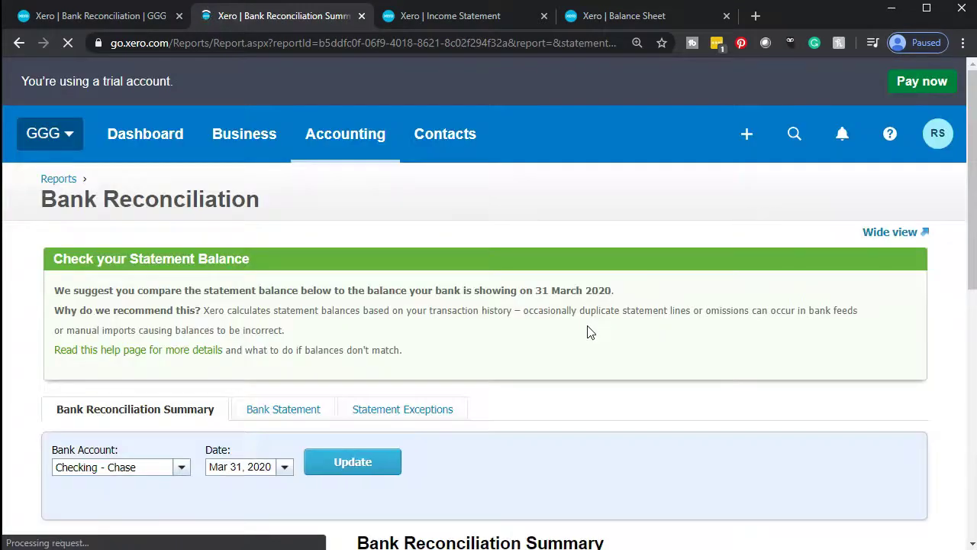
{"action": "scroll", "coordinate": [588, 333], "scroll_direction": "down", "scroll_amount": 6}
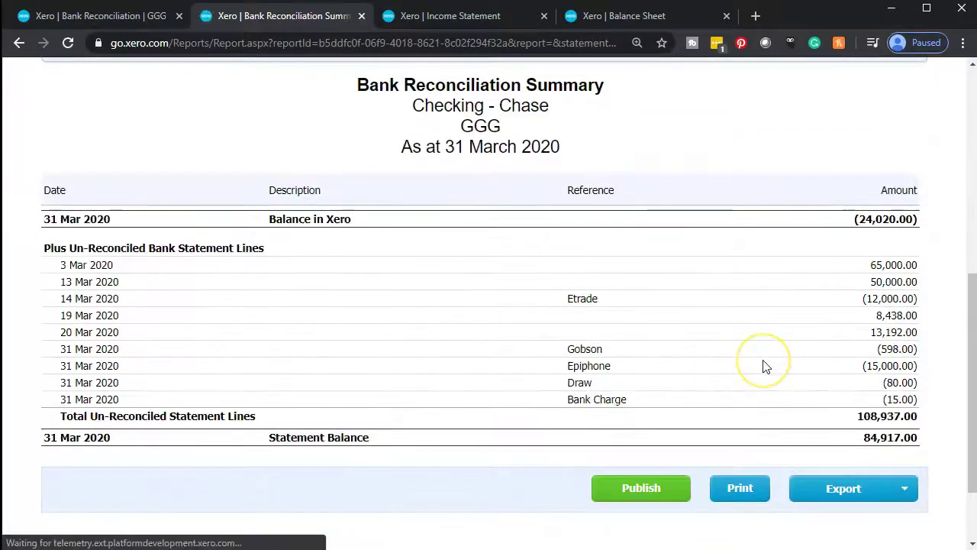
{"action": "scroll", "coordinate": [763, 366], "scroll_direction": "up", "scroll_amount": 4}
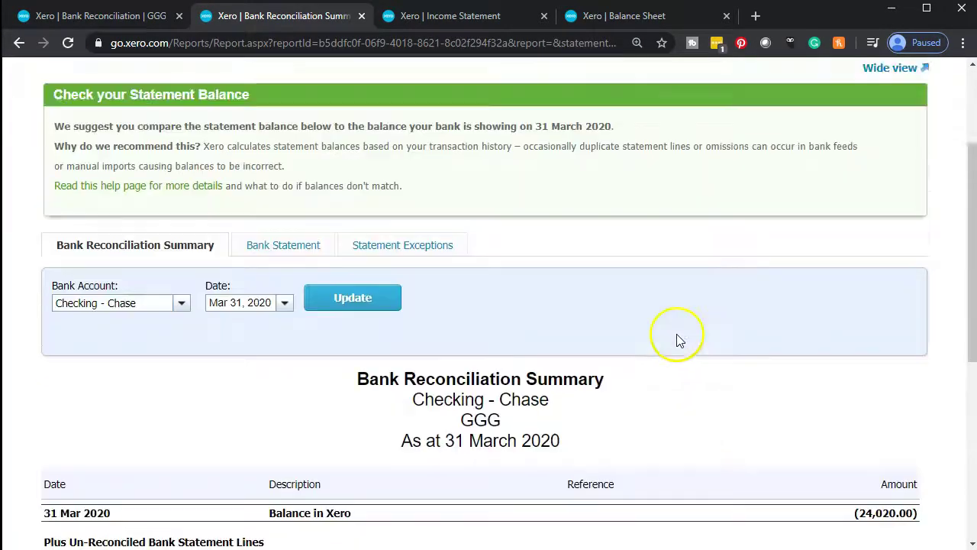
{"action": "scroll", "coordinate": [679, 340], "scroll_direction": "up", "scroll_amount": 1}
{"action": "scroll", "coordinate": [268, 206], "scroll_direction": "up", "scroll_amount": 1}
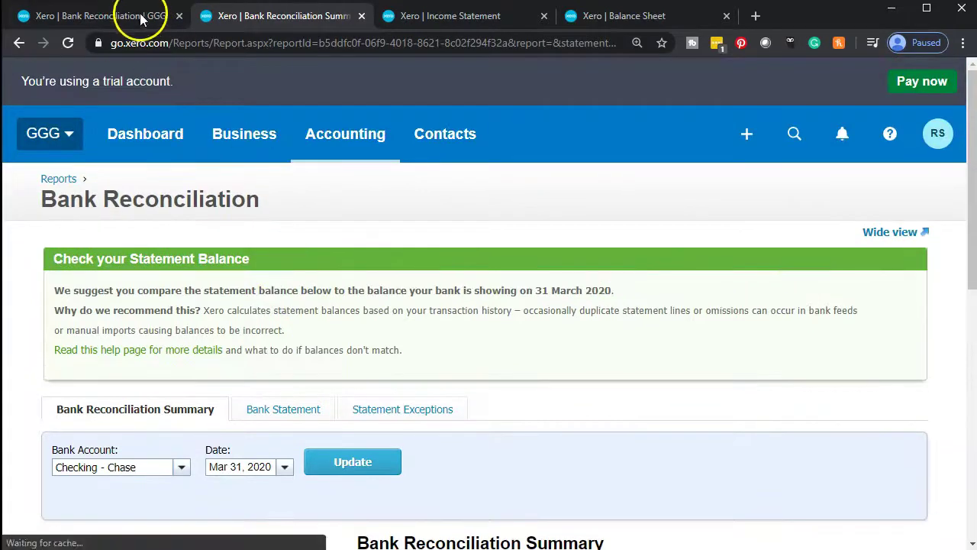
Open the account transactions of Checking - Chase from the bank reconciliation page and look over the list
{"action": "left_click", "coordinate": [141, 16]}
{"action": "scroll", "coordinate": [234, 338], "scroll_direction": "up", "scroll_amount": 5}
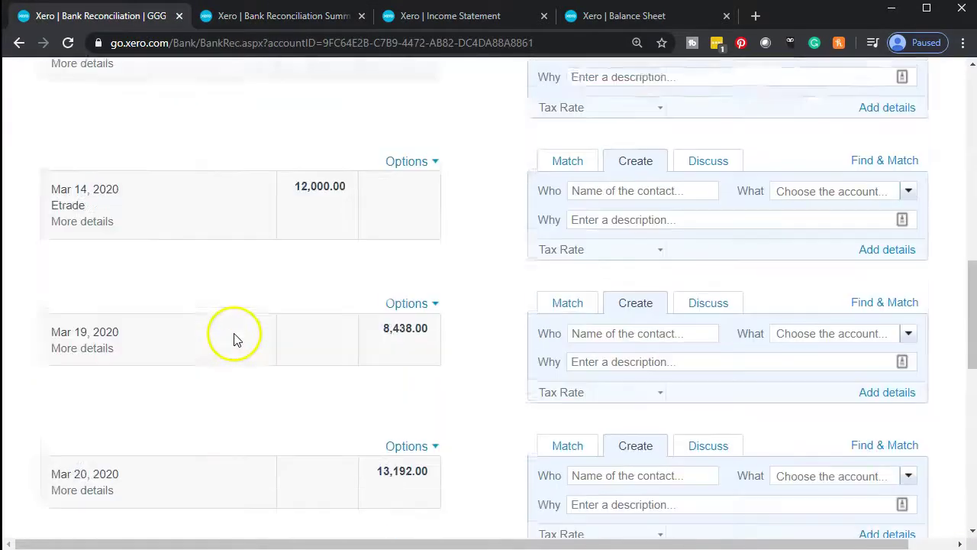
{"action": "scroll", "coordinate": [234, 338], "scroll_direction": "up", "scroll_amount": 7}
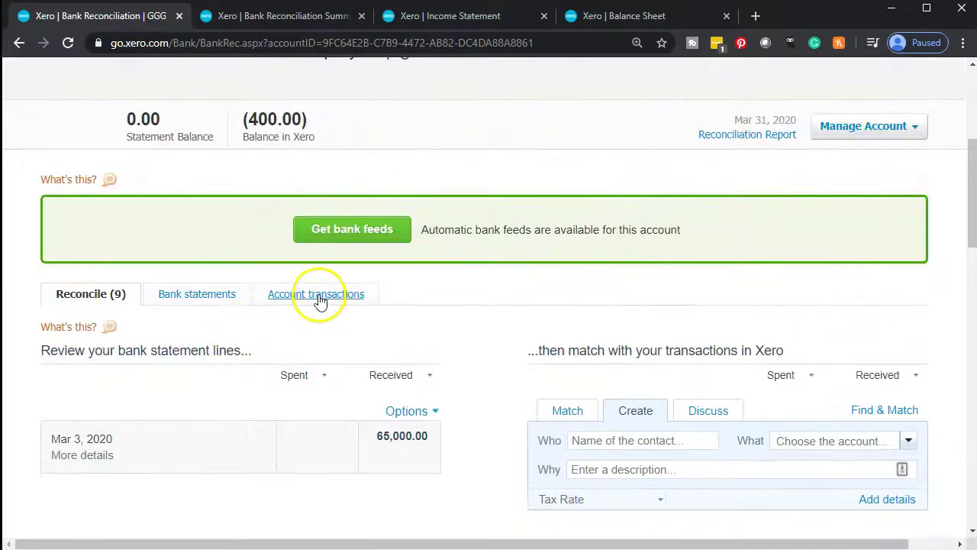
{"action": "left_click", "coordinate": [320, 298]}
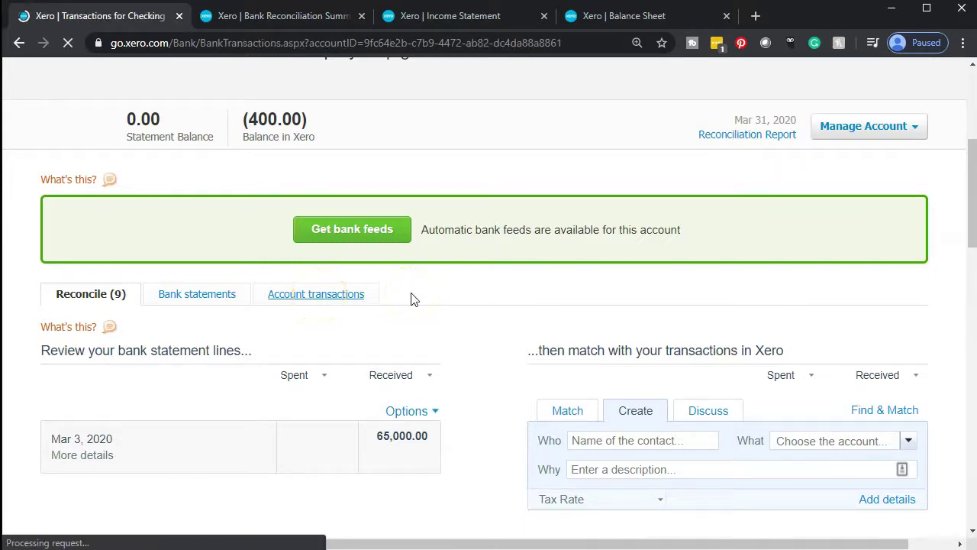
{"action": "scroll", "coordinate": [410, 299], "scroll_direction": "down", "scroll_amount": 4}
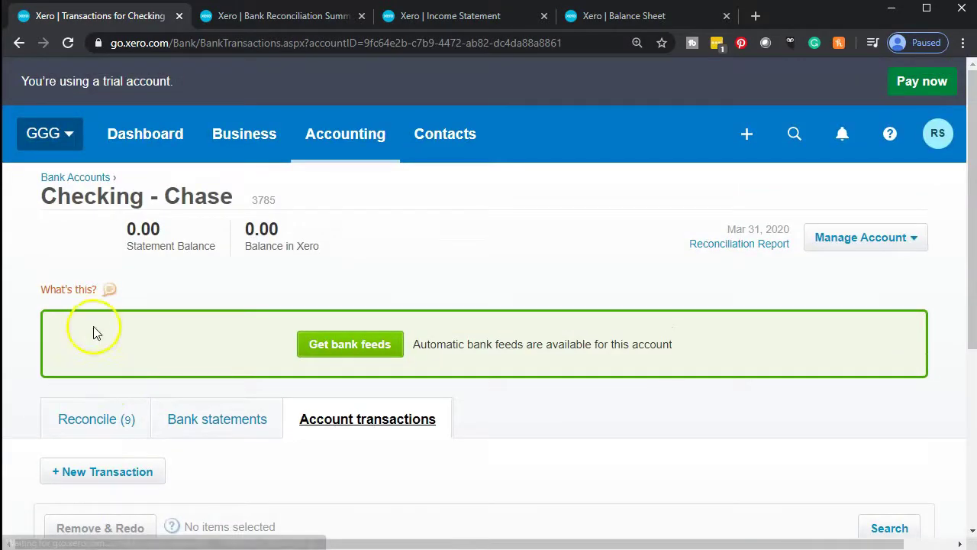
{"action": "scroll", "coordinate": [94, 316], "scroll_direction": "down", "scroll_amount": 1}
Return to the Checking - Chase lines awaiting reconciliation and look through them down to the Mar 31, 2020 entries
{"action": "left_click", "coordinate": [88, 349]}
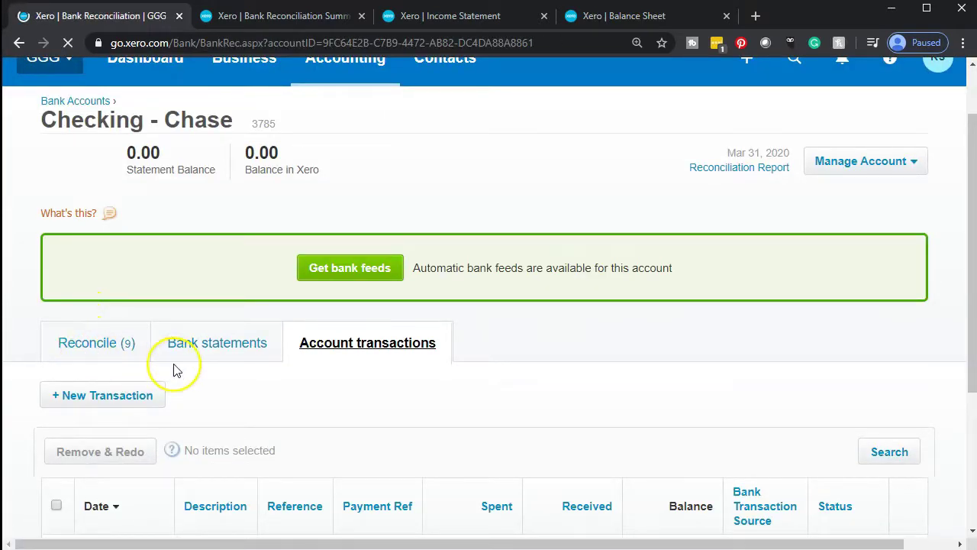
{"action": "scroll", "coordinate": [174, 370], "scroll_direction": "down", "scroll_amount": 5}
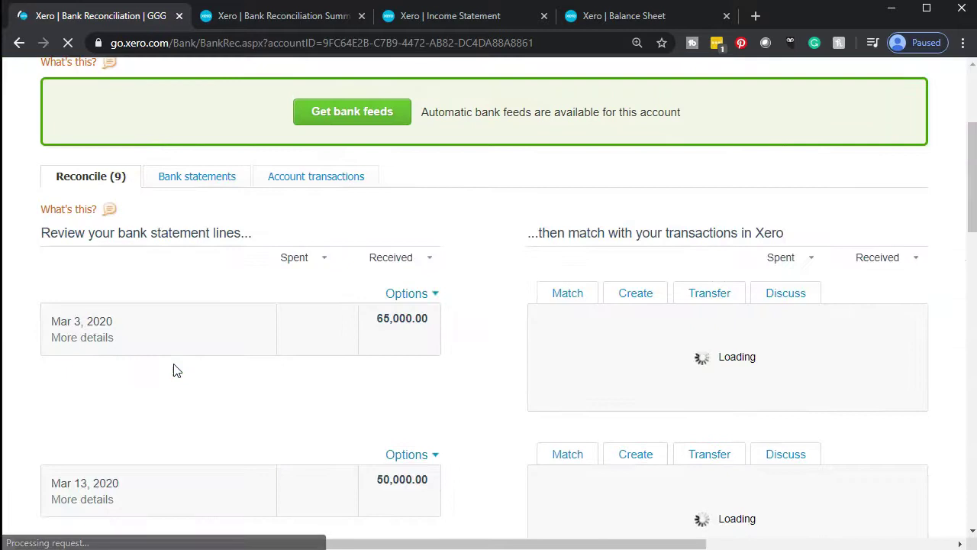
{"action": "scroll", "coordinate": [174, 370], "scroll_direction": "down", "scroll_amount": 3}
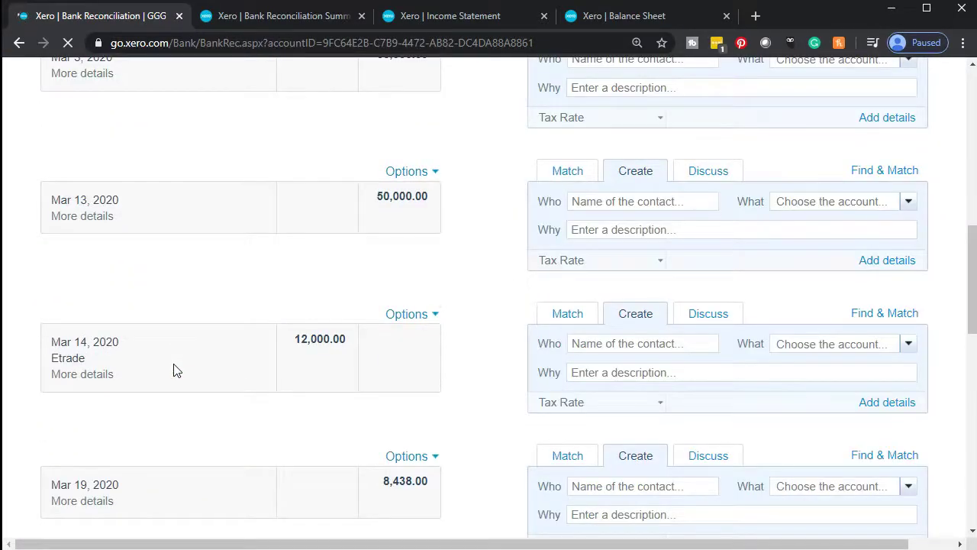
{"action": "scroll", "coordinate": [174, 370], "scroll_direction": "down", "scroll_amount": 1}
{"action": "scroll", "coordinate": [174, 370], "scroll_direction": "down", "scroll_amount": 1}
{"action": "left_click", "coordinate": [196, 356]}
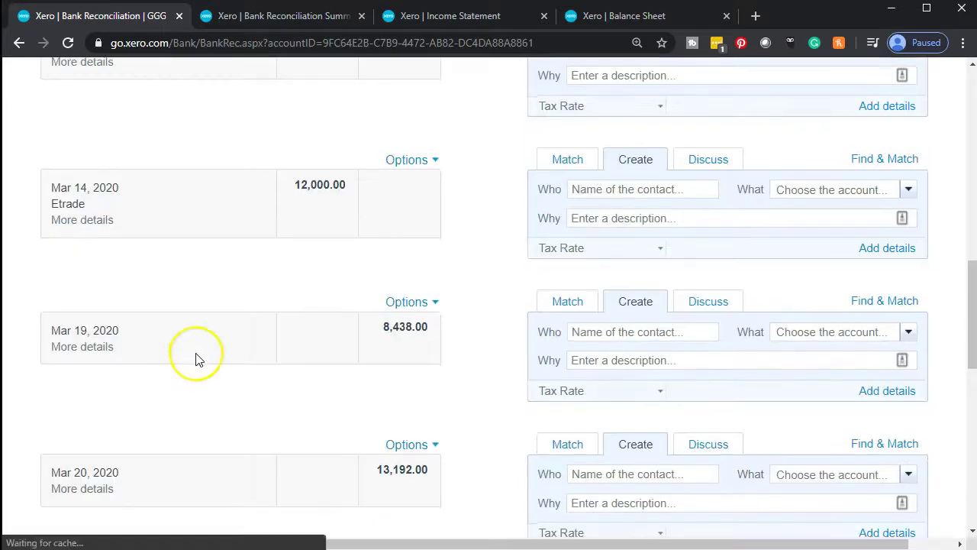
{"action": "scroll", "coordinate": [197, 357], "scroll_direction": "down", "scroll_amount": 2}
{"action": "scroll", "coordinate": [196, 363], "scroll_direction": "down", "scroll_amount": 1}
{"action": "left_click", "coordinate": [190, 403]}
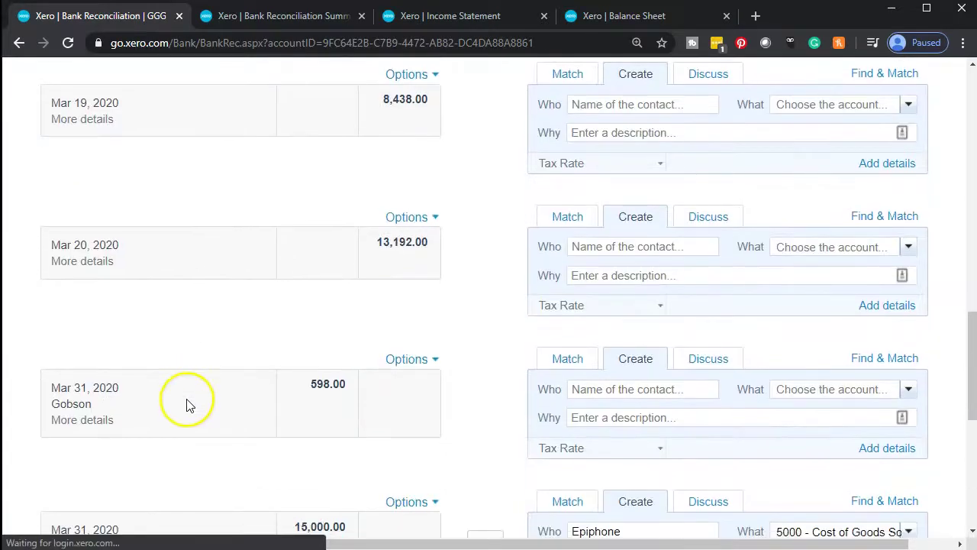
{"action": "scroll", "coordinate": [189, 404], "scroll_direction": "down", "scroll_amount": 1}
{"action": "left_click", "coordinate": [157, 379]}
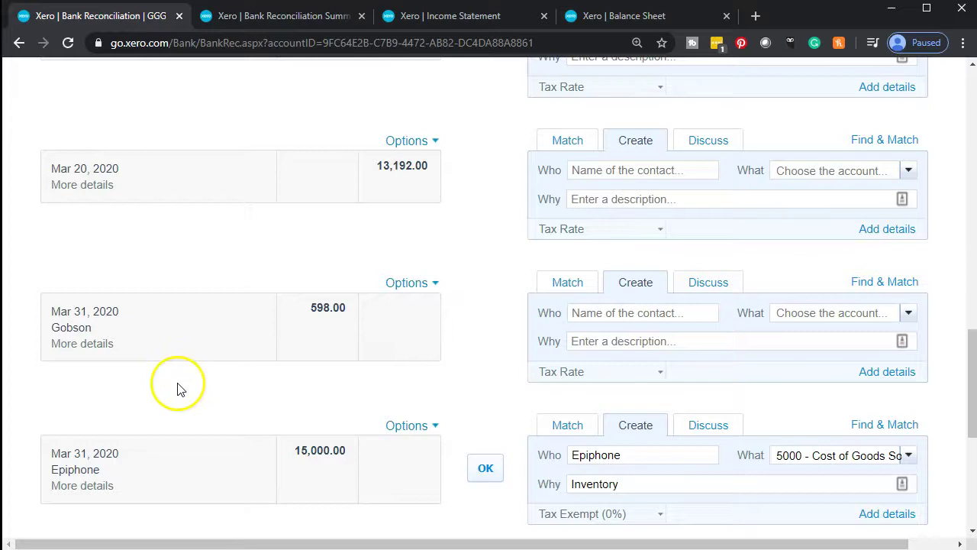
{"action": "scroll", "coordinate": [178, 389], "scroll_direction": "down", "scroll_amount": 1}
{"action": "scroll", "coordinate": [179, 387], "scroll_direction": "down", "scroll_amount": 1}
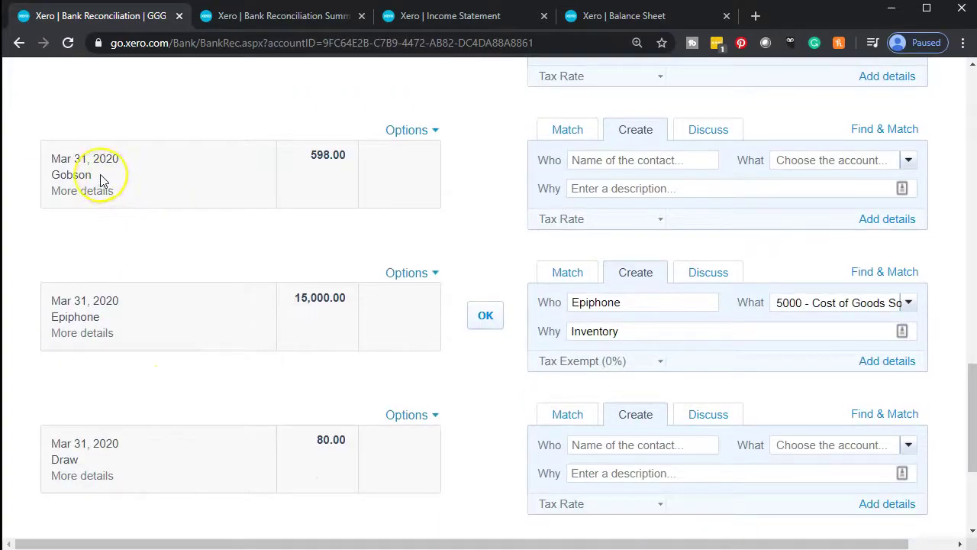
Copy the payee Gobson from the 598.00 statement line of Mar 31, 2020 and add it as that line's new contact
{"action": "left_click_drag", "start_coordinate": [86, 176], "coordinate": [48, 177]}
{"action": "key", "text": "ctrl+c"}
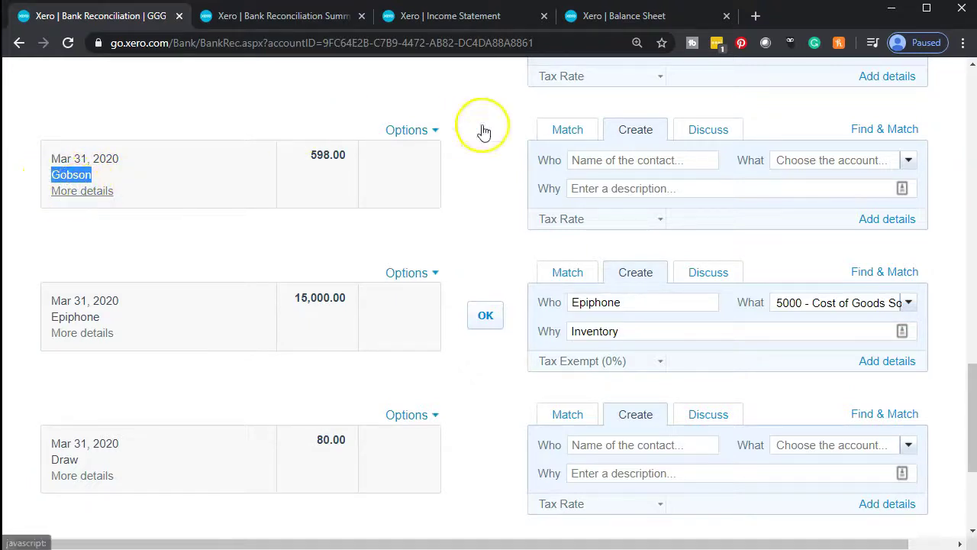
{"action": "left_click", "coordinate": [617, 158]}
{"action": "key", "text": "ctrl+v"}
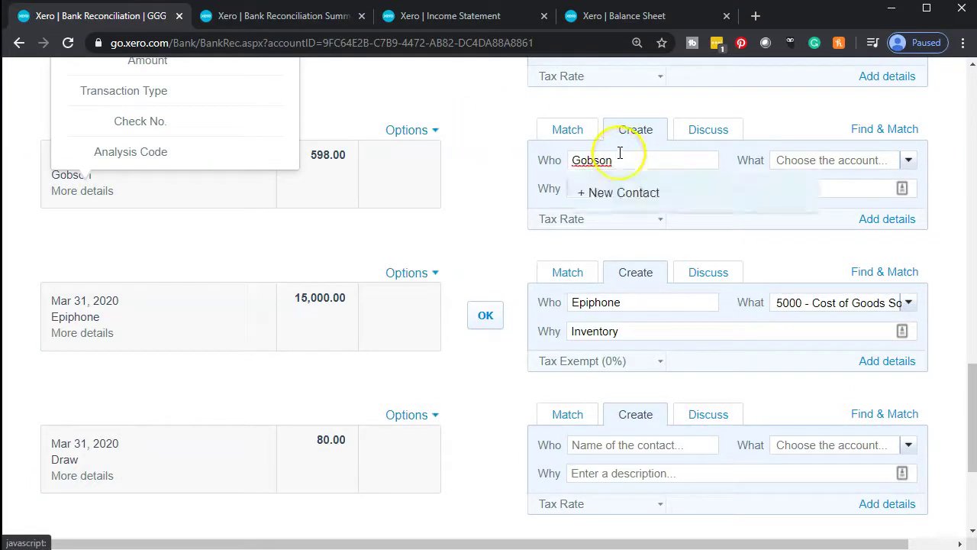
{"action": "key", "text": "Tab"}
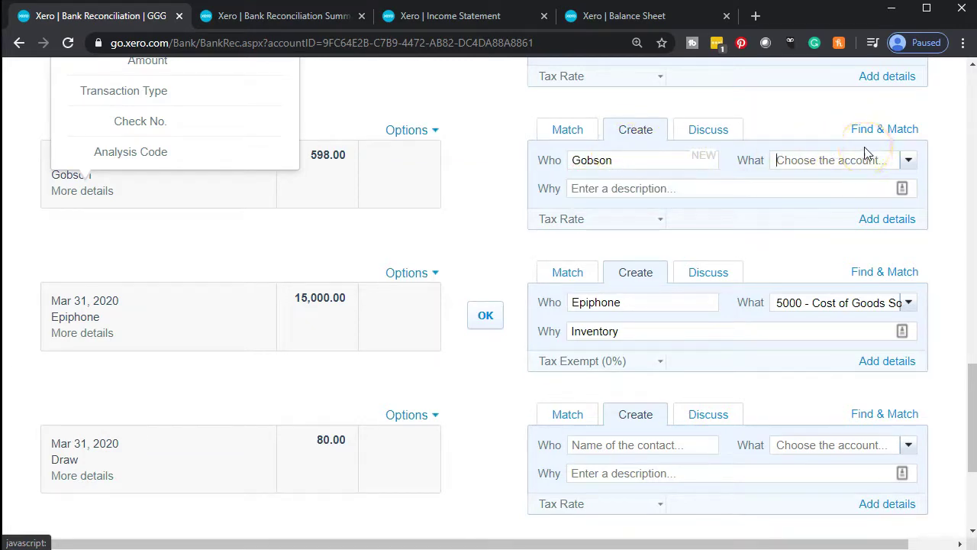
Code the 598.00 Gobson line to 5000 - Cost of Goods Sold with the description Inventory, and reconcile it
{"action": "type", "text": "Cost"}
{"action": "left_click", "coordinate": [850, 178]}
{"action": "key", "text": "Tab"}
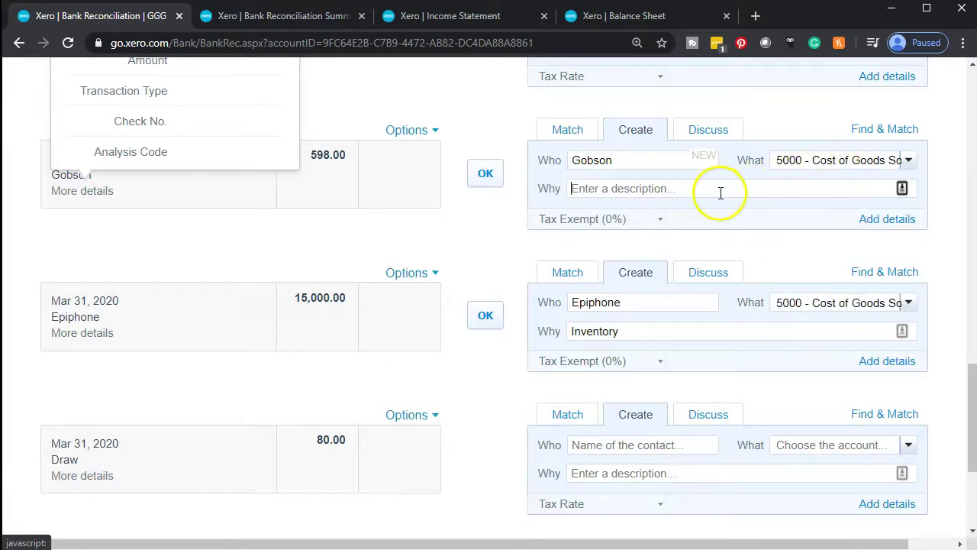
{"action": "type", "text": "Inventory"}
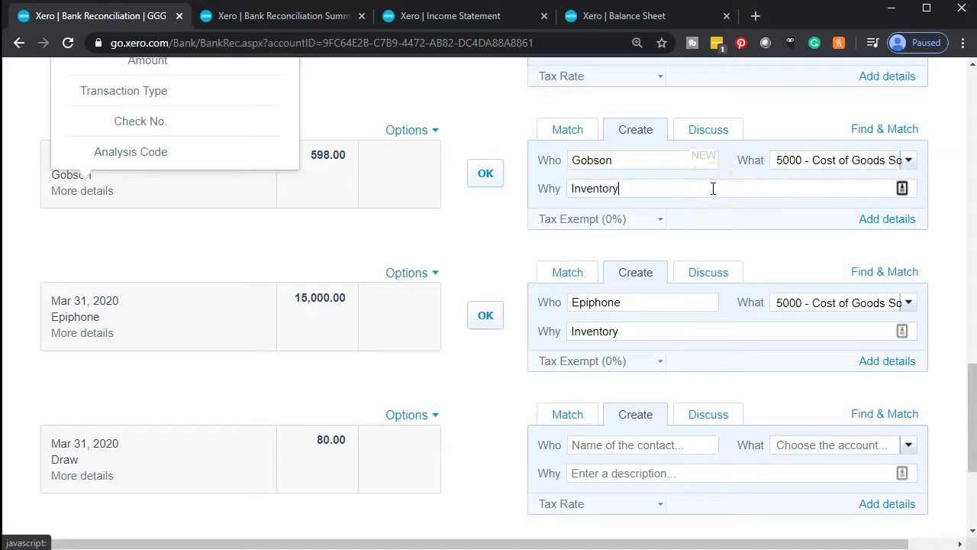
{"action": "key", "text": "Tab"}
{"action": "left_click", "coordinate": [486, 174]}
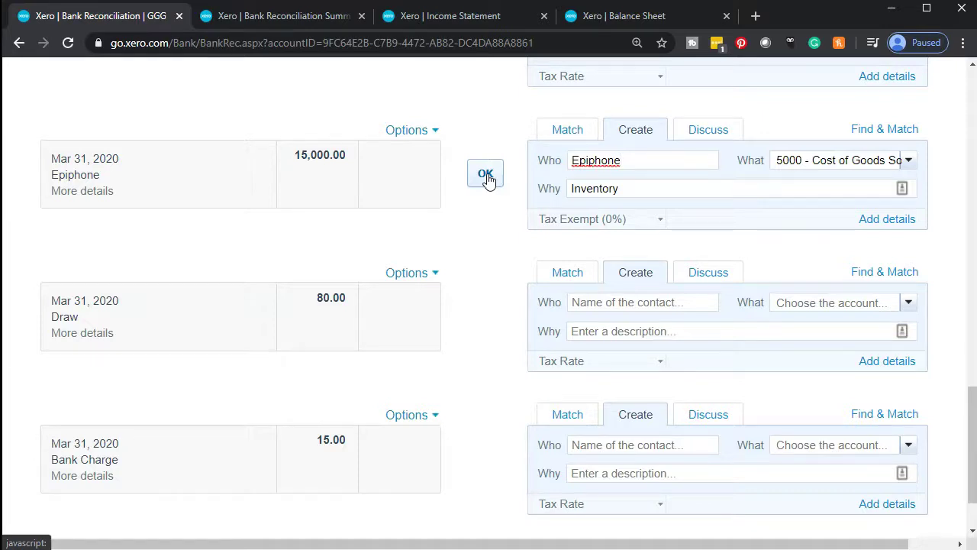
Check the statement details of the 15,000.00 Epiphone line and reconcile it with the suggested 5000 - Cost of Goods Sold coding
{"action": "left_click", "coordinate": [90, 192]}
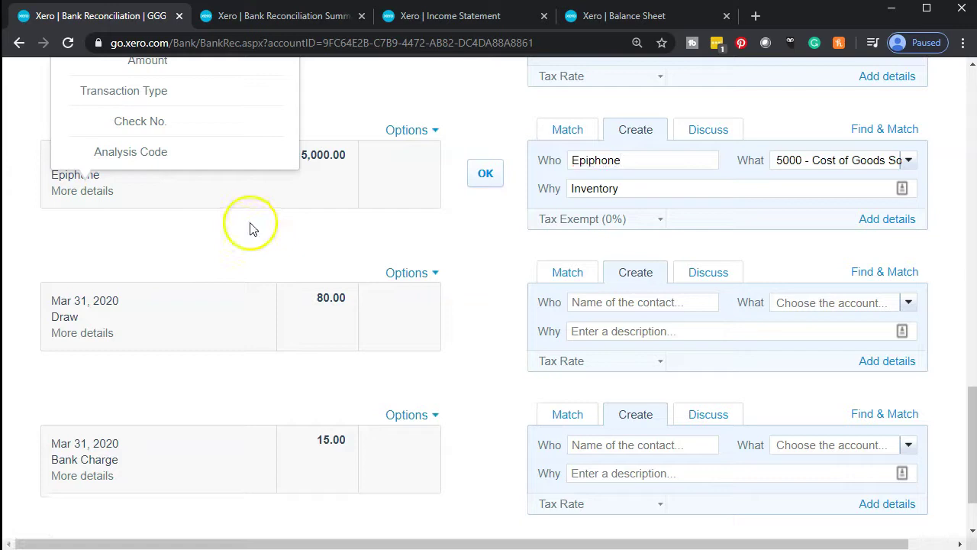
{"action": "scroll", "coordinate": [356, 190], "scroll_direction": "up", "scroll_amount": 3}
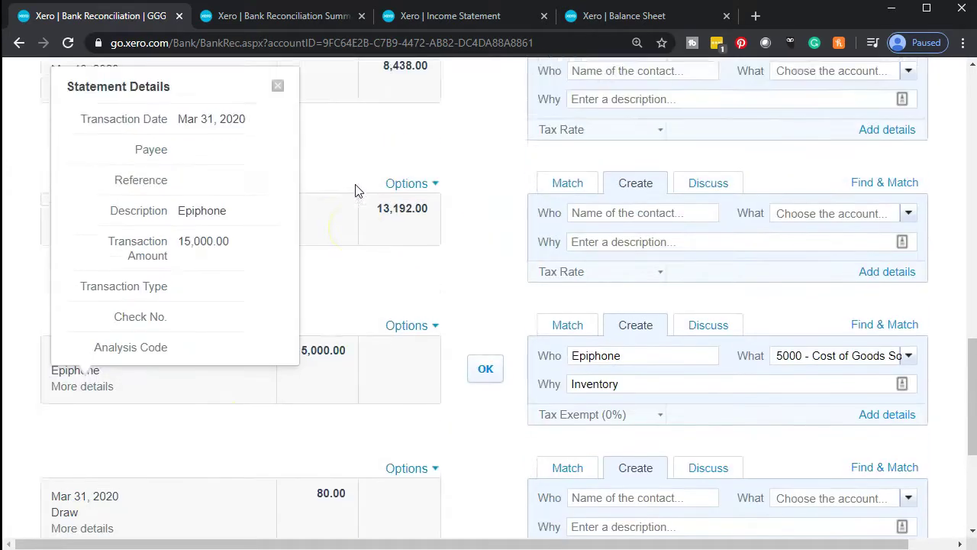
{"action": "left_click", "coordinate": [279, 120]}
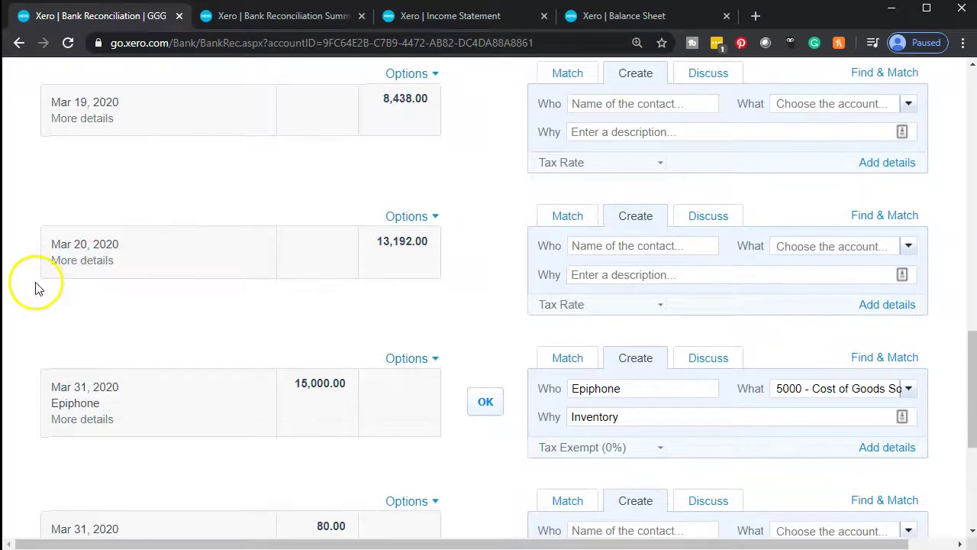
{"action": "scroll", "coordinate": [35, 285], "scroll_direction": "down", "scroll_amount": 2}
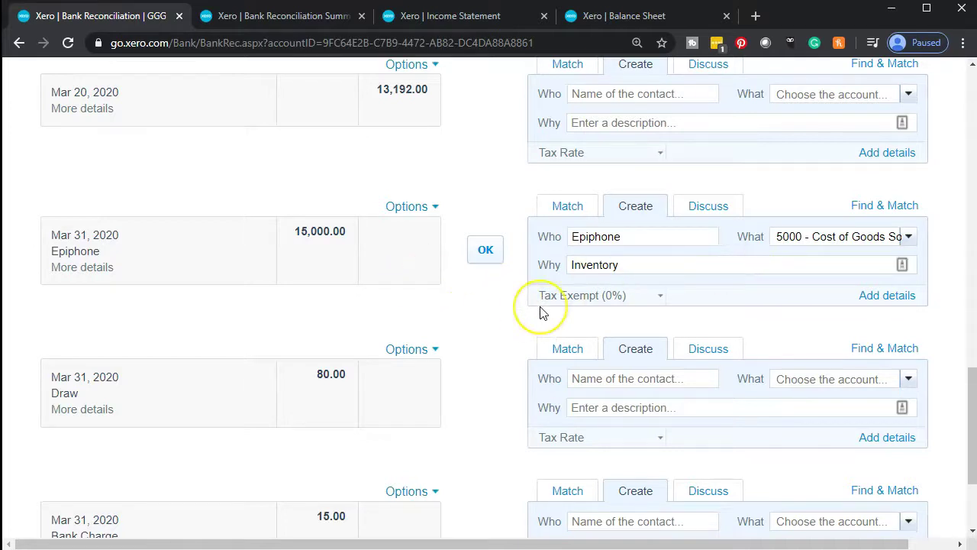
{"action": "left_click", "coordinate": [486, 252]}
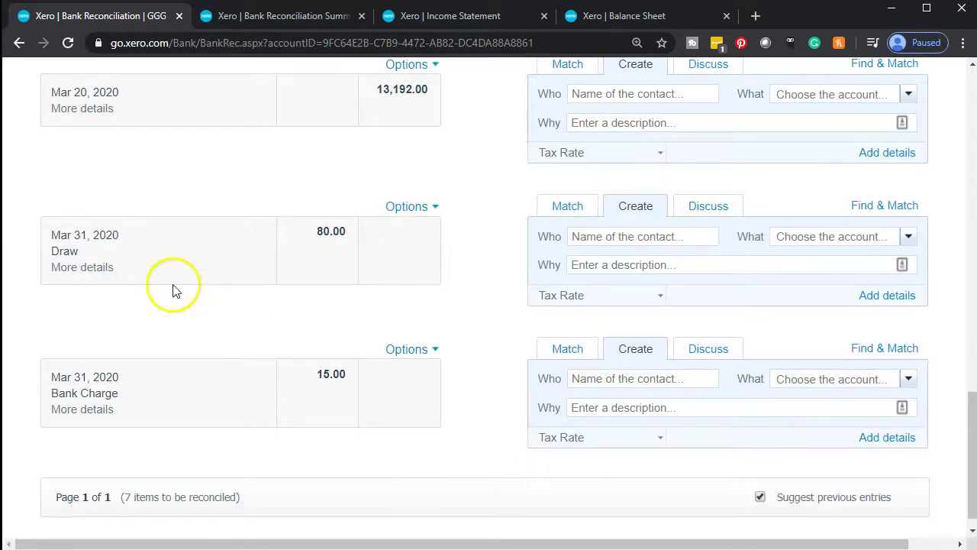
Open the bank statement lines of Checking - Chase and review which imported lines are reconciled or unreconciled
{"action": "scroll", "coordinate": [166, 362], "scroll_direction": "up", "scroll_amount": 1}
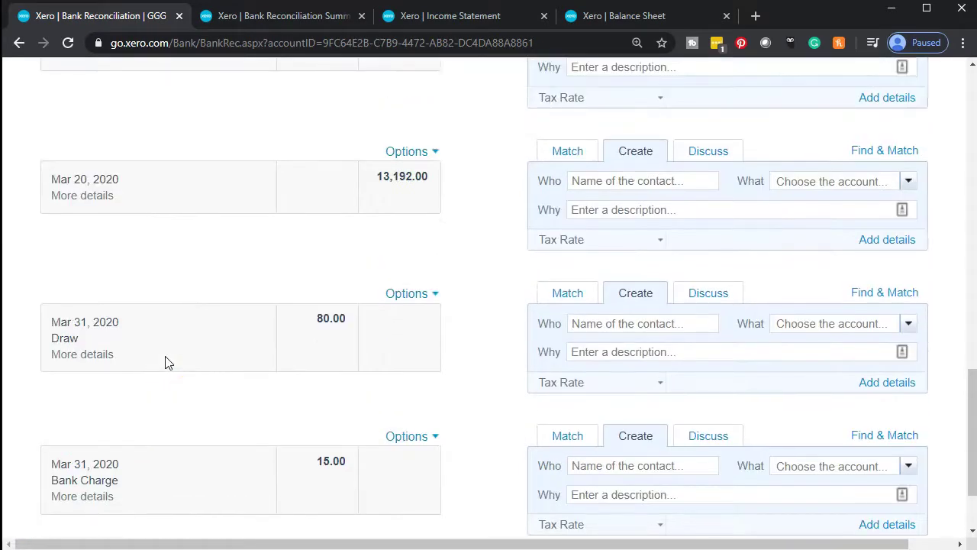
{"action": "scroll", "coordinate": [166, 362], "scroll_direction": "up", "scroll_amount": 7}
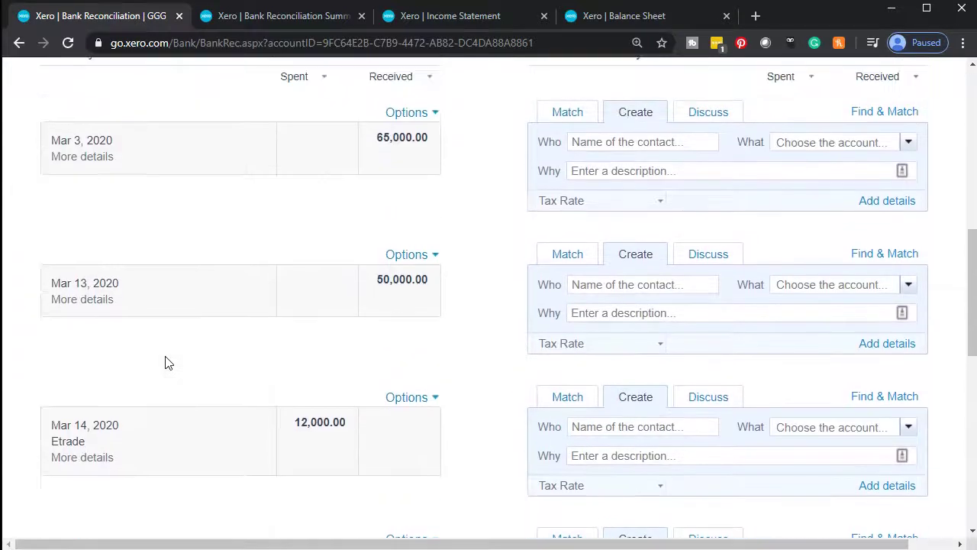
{"action": "scroll", "coordinate": [166, 362], "scroll_direction": "up", "scroll_amount": 4}
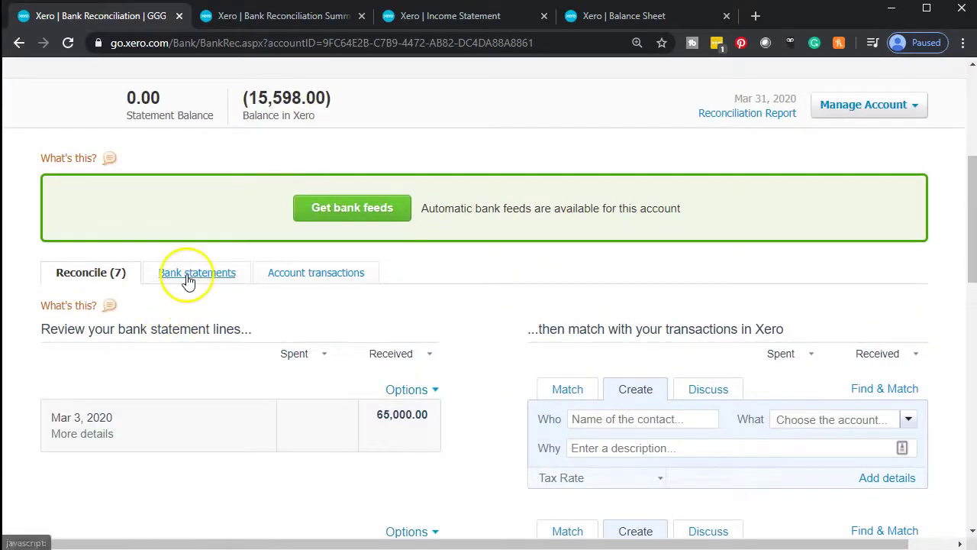
{"action": "left_click", "coordinate": [196, 274]}
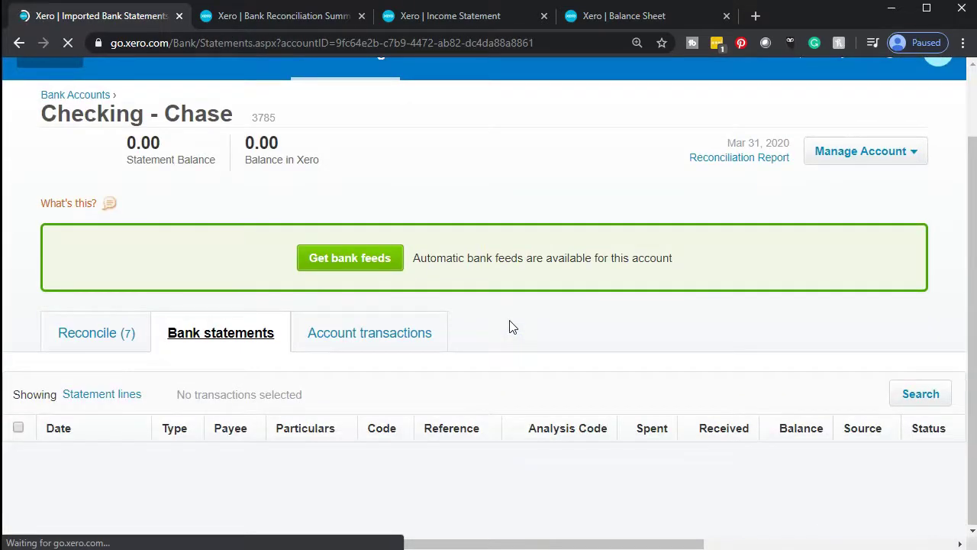
{"action": "scroll", "coordinate": [545, 252], "scroll_direction": "down", "scroll_amount": 3}
{"action": "left_click", "coordinate": [524, 273]}
{"action": "left_click", "coordinate": [430, 310]}
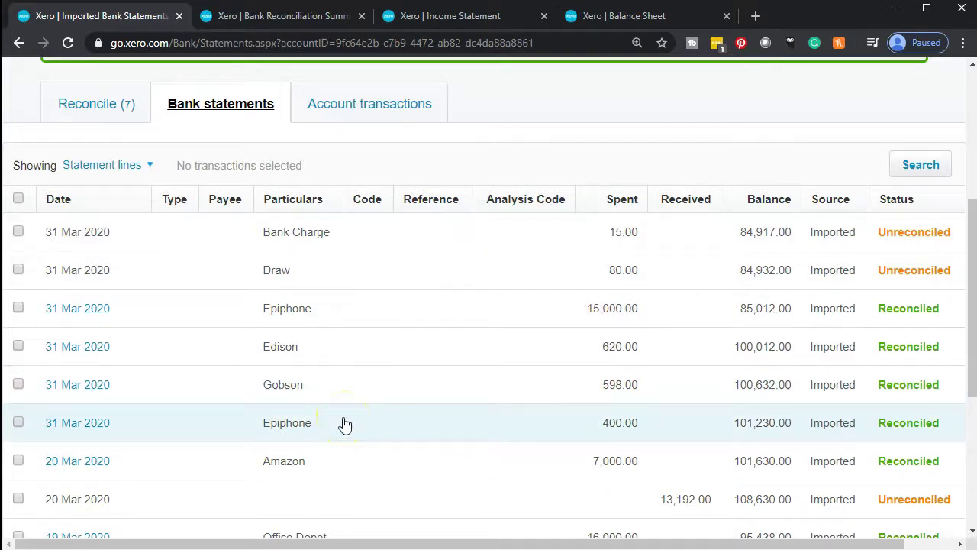
Open the account transactions of Checking - Chase and review the recorded entries and their running balance
{"action": "left_click", "coordinate": [372, 109]}
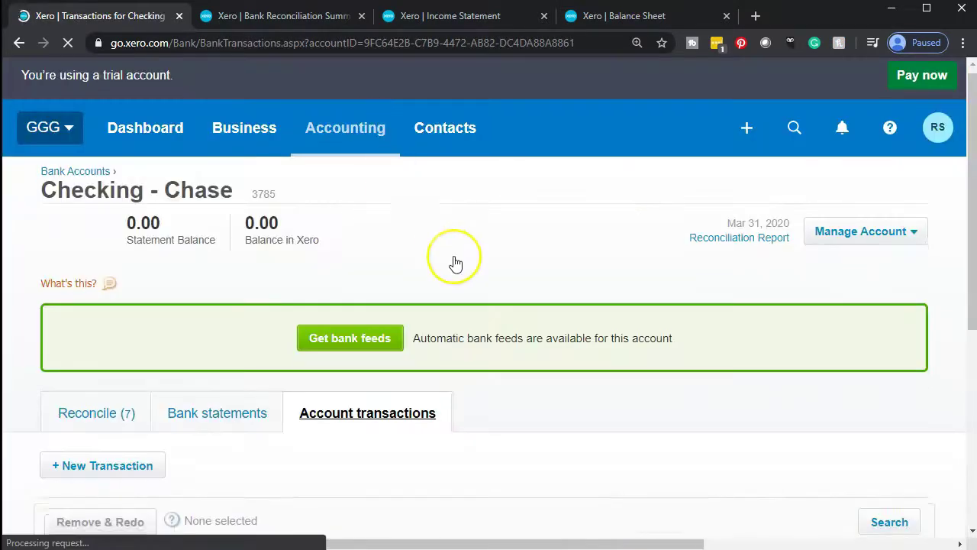
{"action": "scroll", "coordinate": [454, 262], "scroll_direction": "down", "scroll_amount": 5}
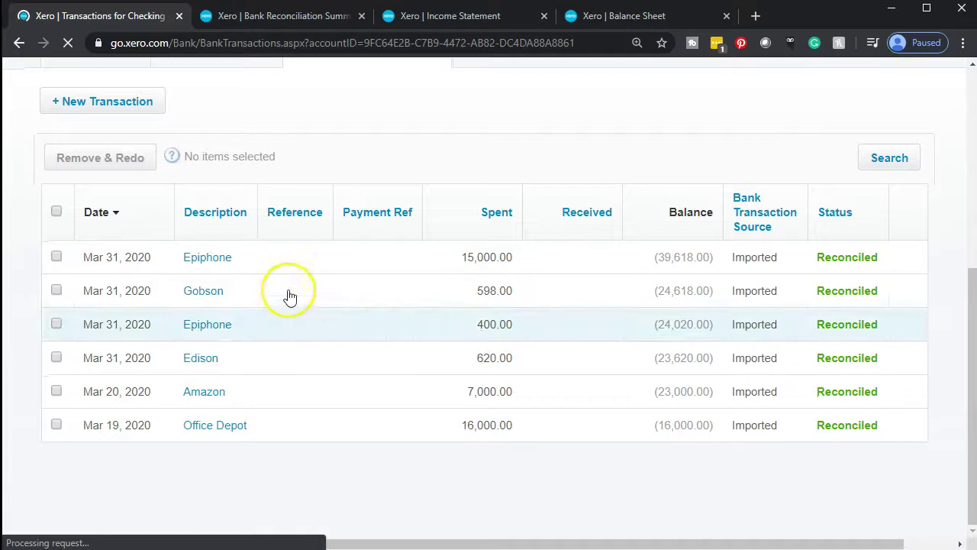
{"action": "left_click", "coordinate": [255, 363]}
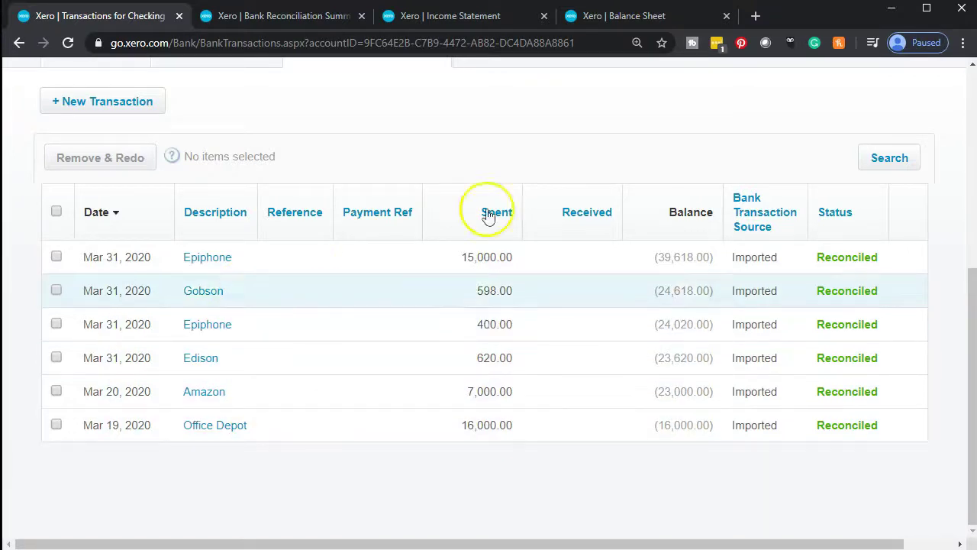
Refresh the Balance Sheet as of Mar 31, 2020 and check the Checking - Chase amount under current liabilities
{"action": "left_click", "coordinate": [644, 21]}
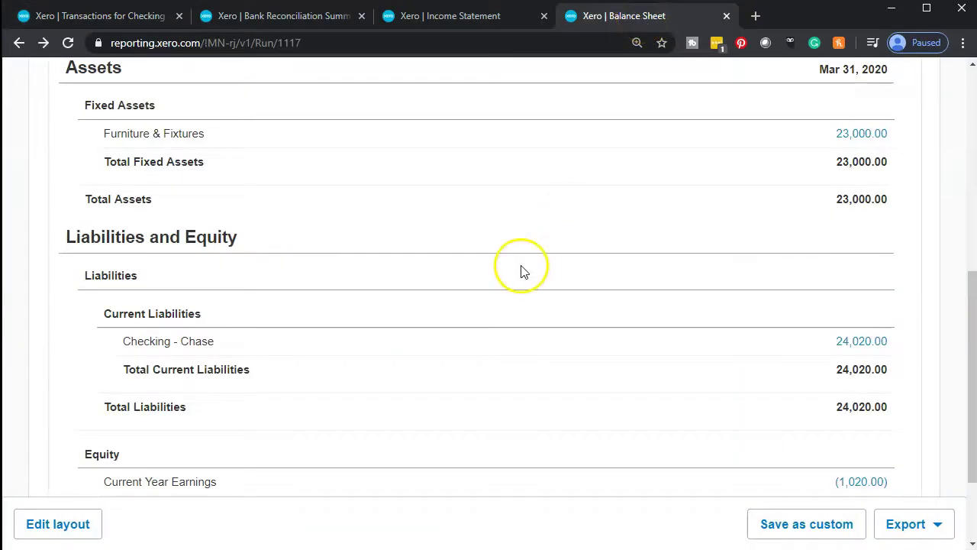
{"action": "scroll", "coordinate": [519, 268], "scroll_direction": "up", "scroll_amount": 5}
{"action": "left_click", "coordinate": [494, 200]}
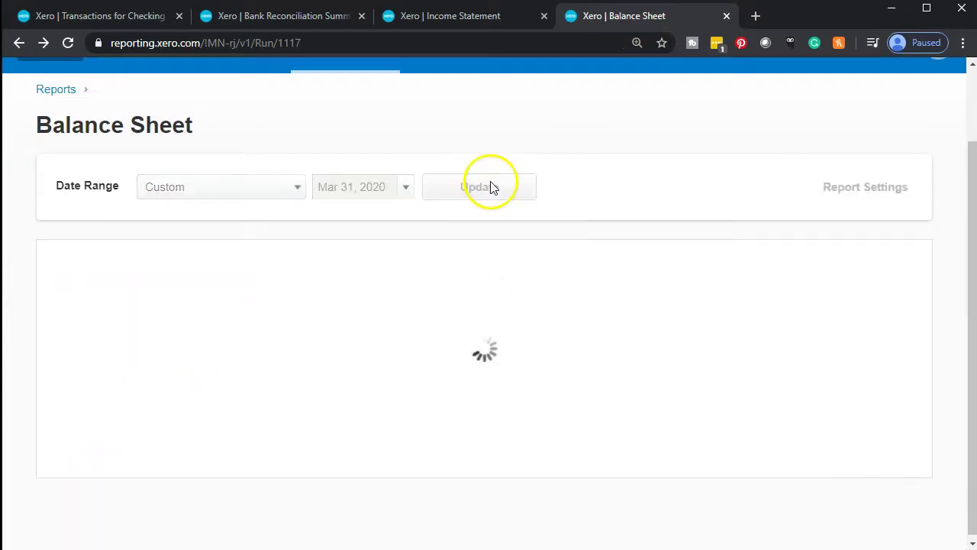
{"action": "scroll", "coordinate": [492, 193], "scroll_direction": "down", "scroll_amount": 4}
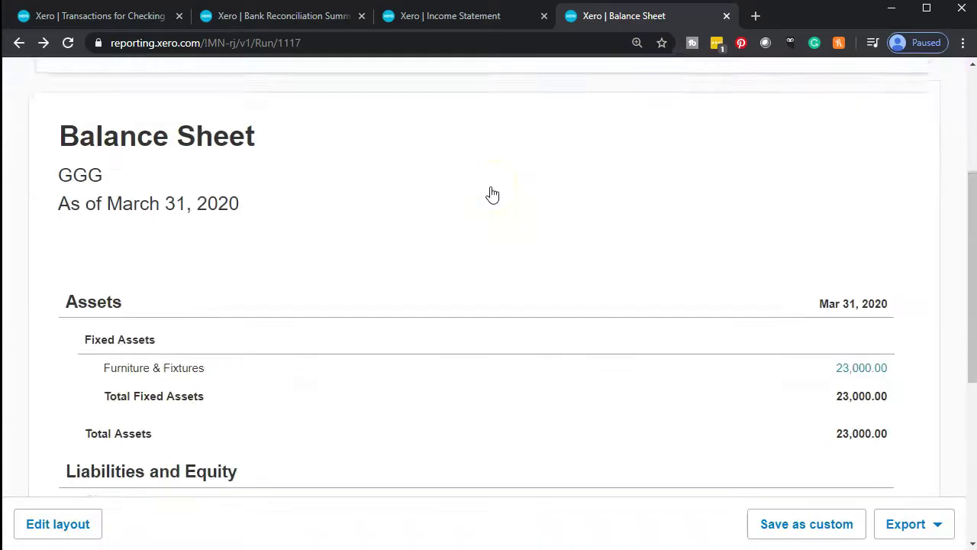
{"action": "scroll", "coordinate": [493, 192], "scroll_direction": "down", "scroll_amount": 1}
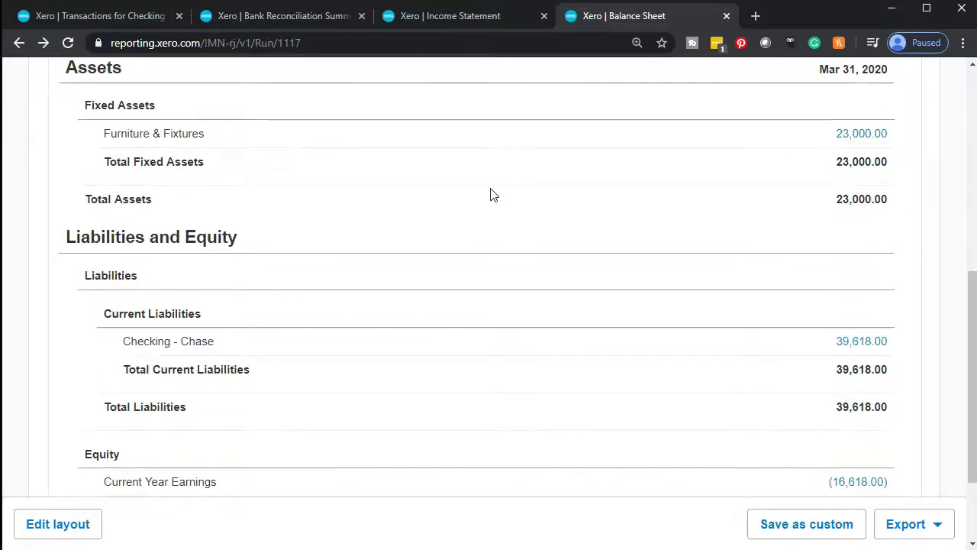
Drill into the Checking - Chase amount to review its account transactions, and return to the Balance Sheet
{"action": "left_click", "coordinate": [845, 344]}
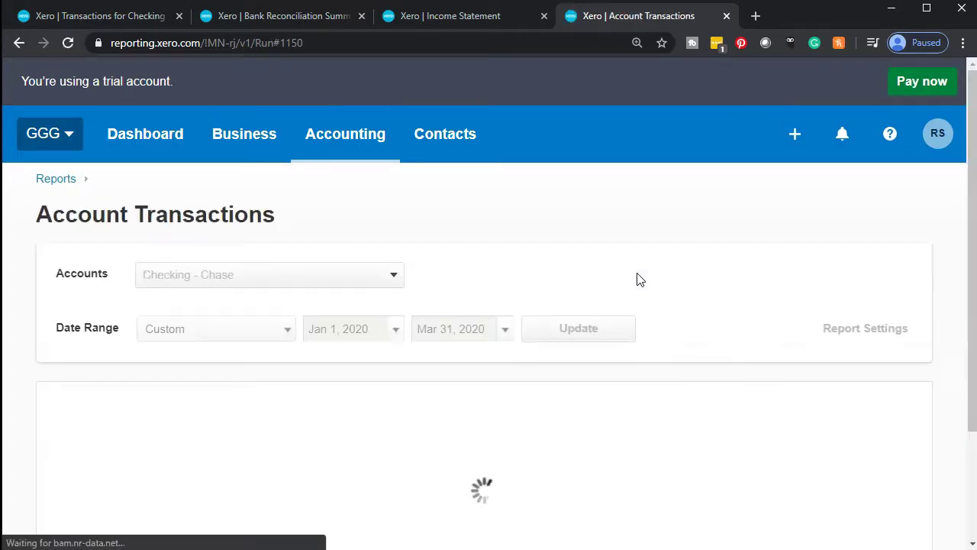
{"action": "scroll", "coordinate": [640, 279], "scroll_direction": "down", "scroll_amount": 2}
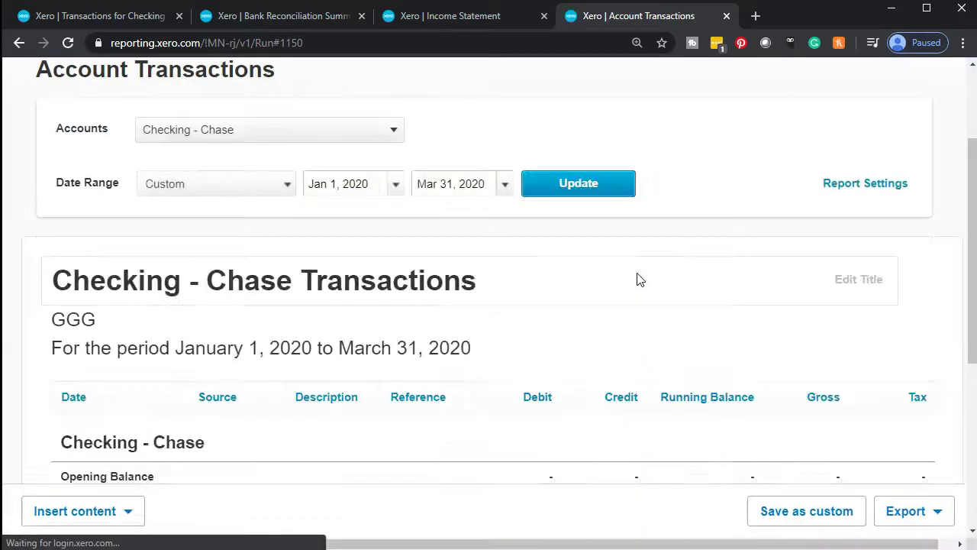
{"action": "scroll", "coordinate": [640, 280], "scroll_direction": "down", "scroll_amount": 4}
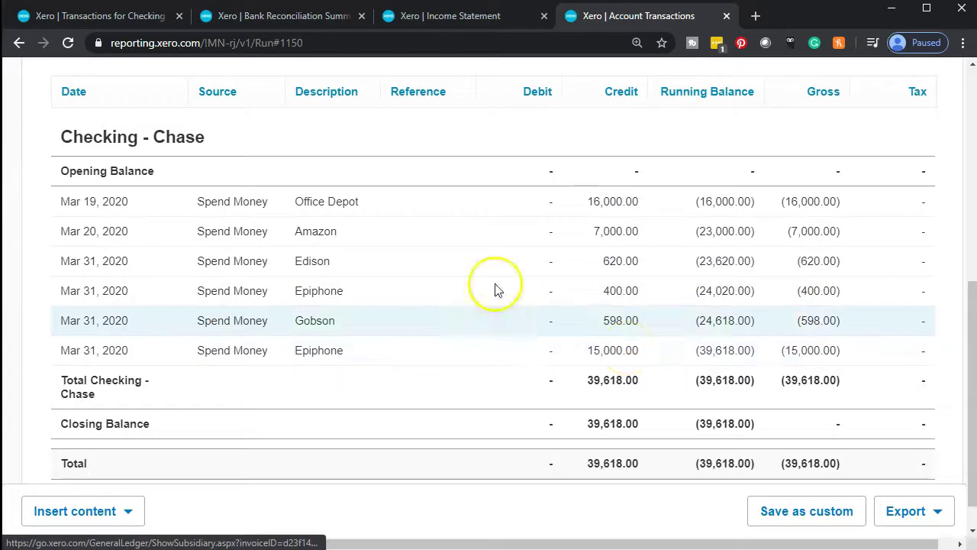
{"action": "left_click", "coordinate": [23, 46]}
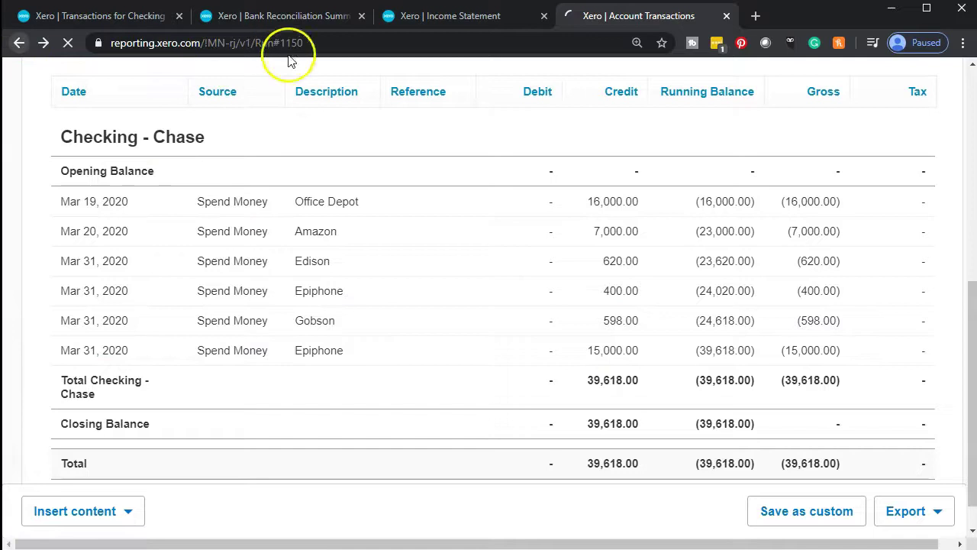
Refresh the Income Statement for the 2020 financial year and check cost of goods sold, operating expenses and net income
{"action": "left_click", "coordinate": [454, 15]}
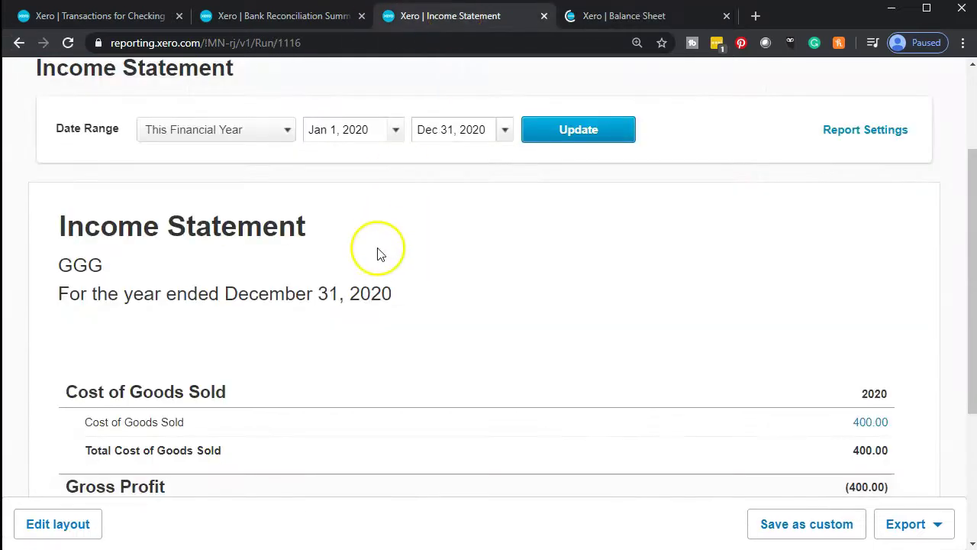
{"action": "scroll", "coordinate": [377, 253], "scroll_direction": "down", "scroll_amount": 1}
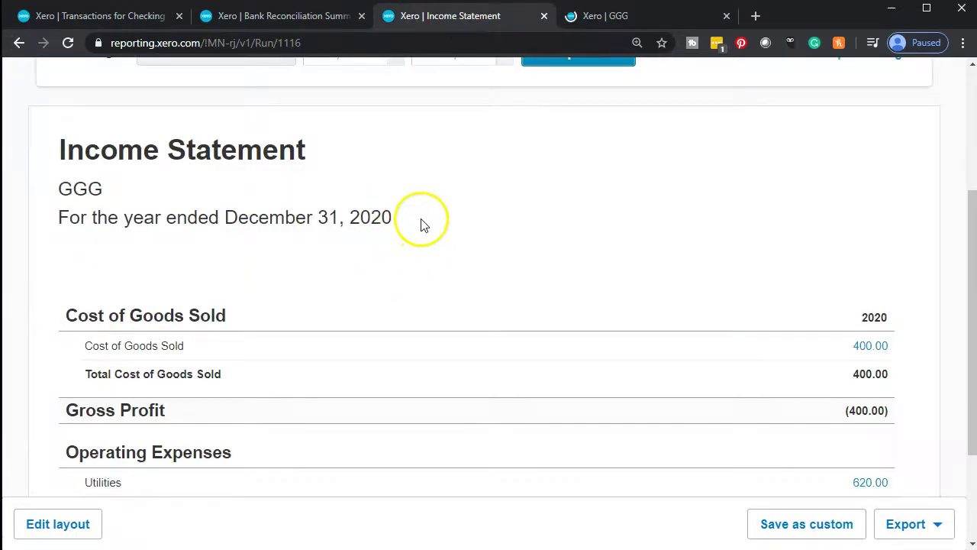
{"action": "scroll", "coordinate": [421, 220], "scroll_direction": "up", "scroll_amount": 2}
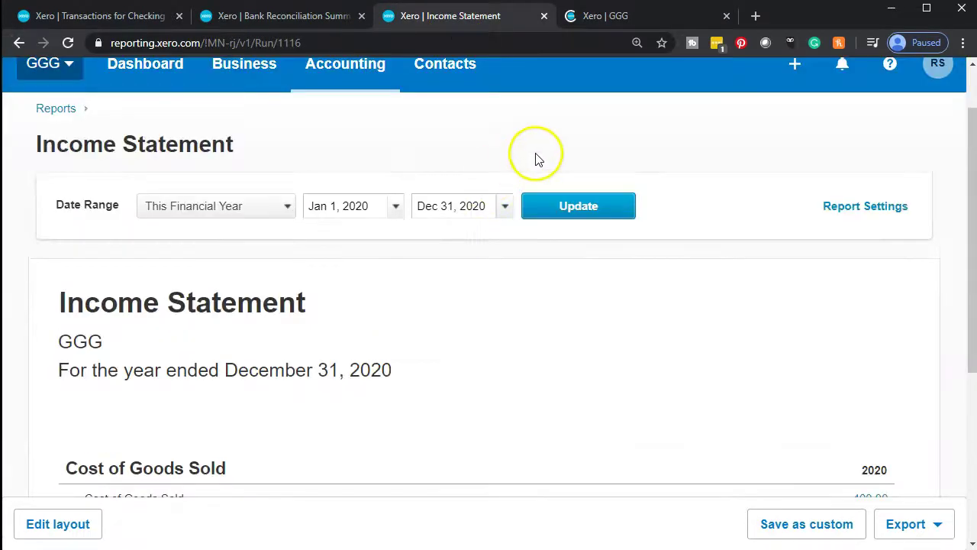
{"action": "left_click", "coordinate": [310, 327]}
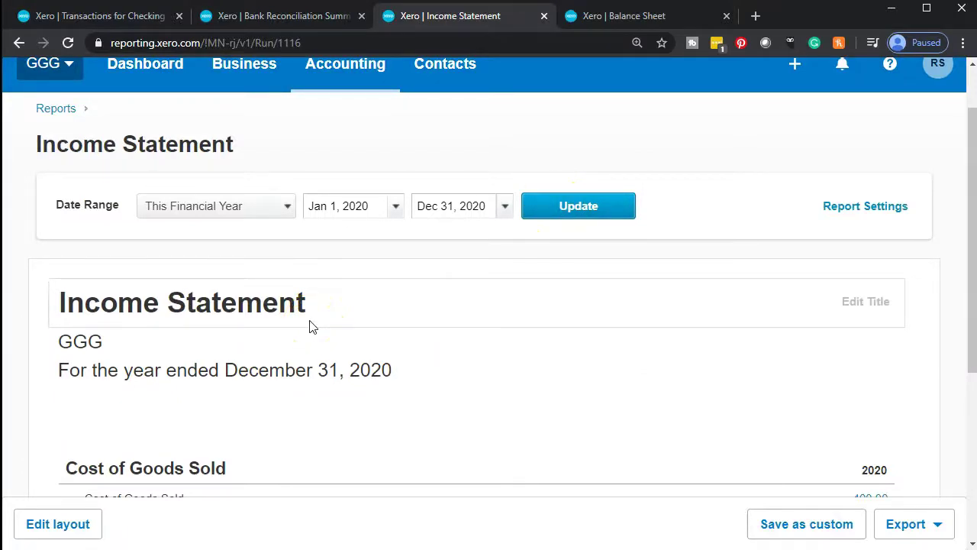
{"action": "scroll", "coordinate": [310, 327], "scroll_direction": "down", "scroll_amount": 2}
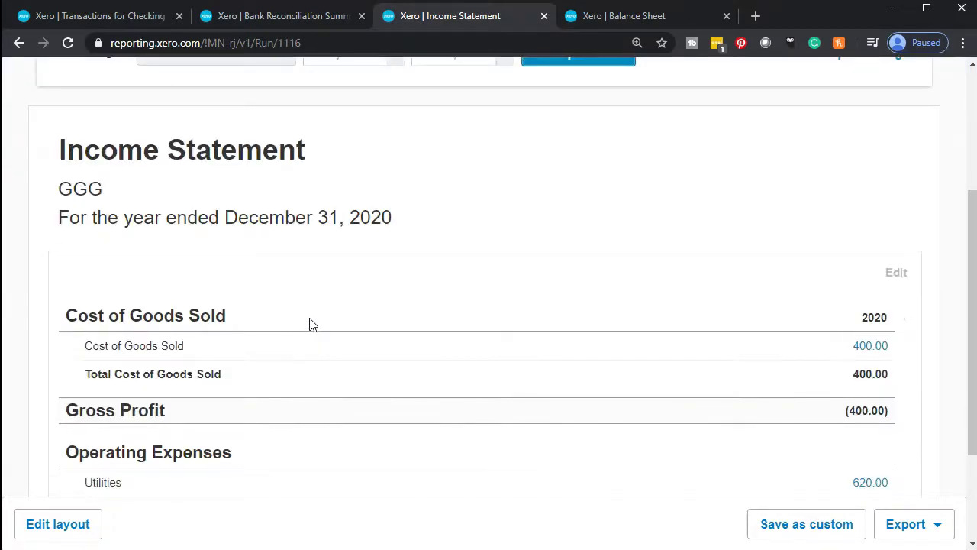
{"action": "scroll", "coordinate": [310, 324], "scroll_direction": "down", "scroll_amount": 2}
{"action": "scroll", "coordinate": [307, 323], "scroll_direction": "up", "scroll_amount": 5}
{"action": "left_click", "coordinate": [574, 276]}
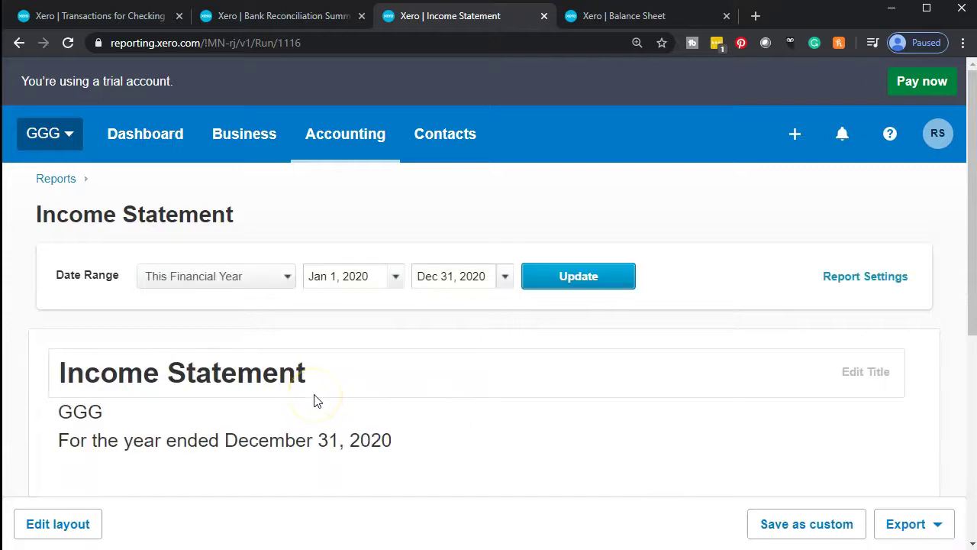
{"action": "scroll", "coordinate": [317, 401], "scroll_direction": "down", "scroll_amount": 5}
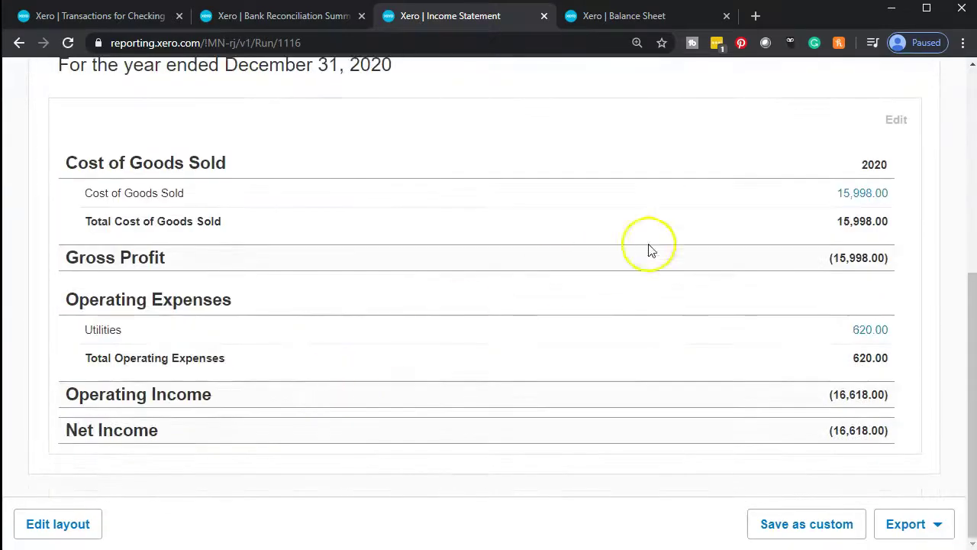
Drill into the Cost of Goods Sold amount to review the inventory purchases behind it, and return to the Income Statement
{"action": "left_click", "coordinate": [862, 197]}
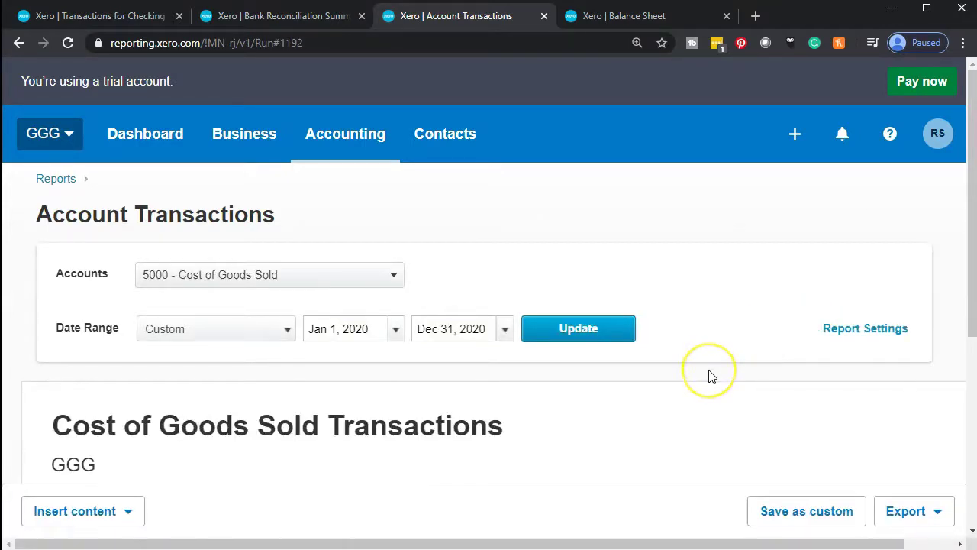
{"action": "scroll", "coordinate": [710, 375], "scroll_direction": "down", "scroll_amount": 5}
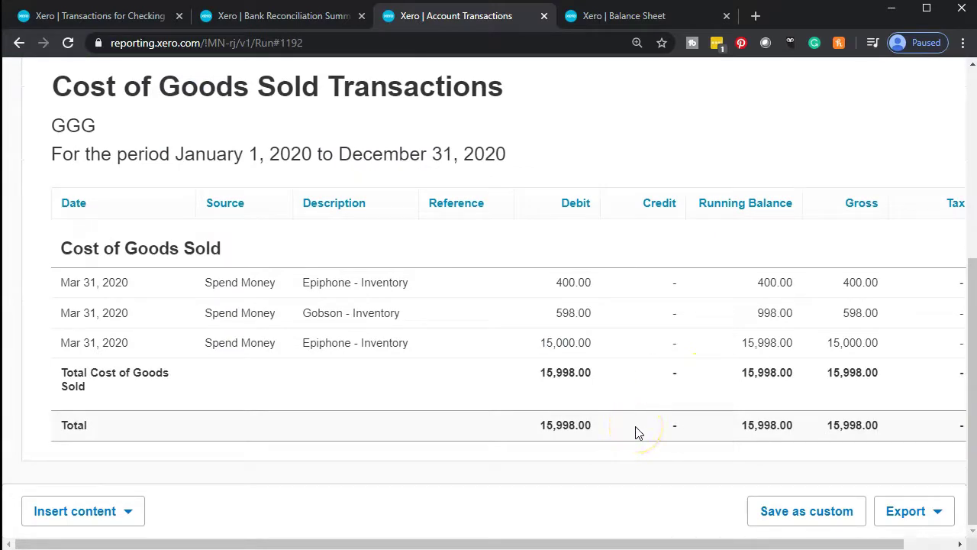
{"action": "scroll", "coordinate": [635, 426], "scroll_direction": "up", "scroll_amount": 1}
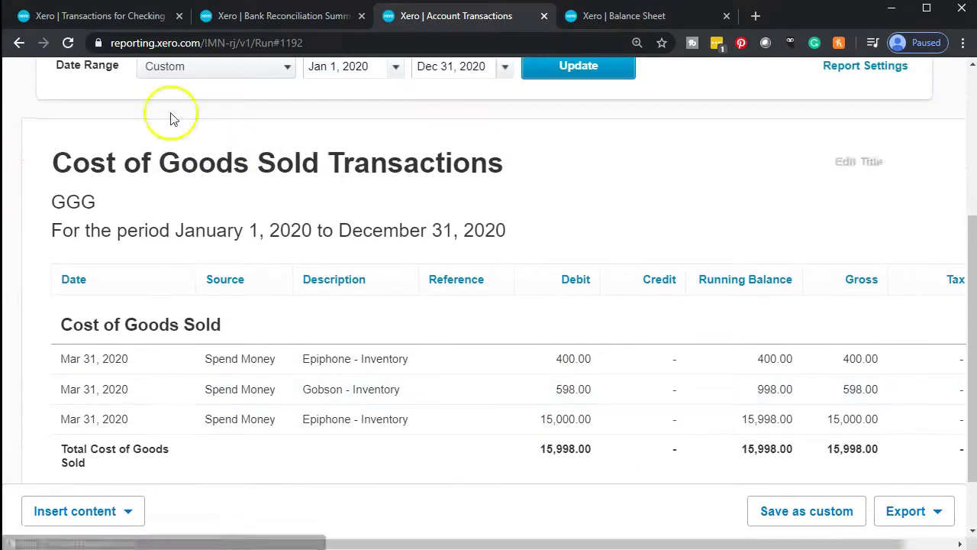
{"action": "left_click", "coordinate": [17, 43]}
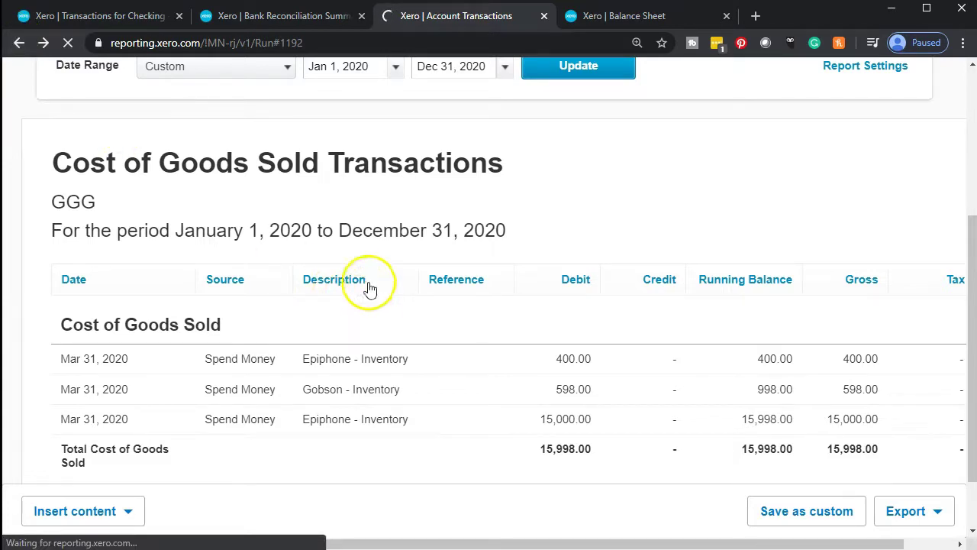
Compare the balance in Xero on the Bank Reconciliation Summary with the Checking - Chase amount on the Balance Sheet
{"action": "left_click", "coordinate": [277, 17]}
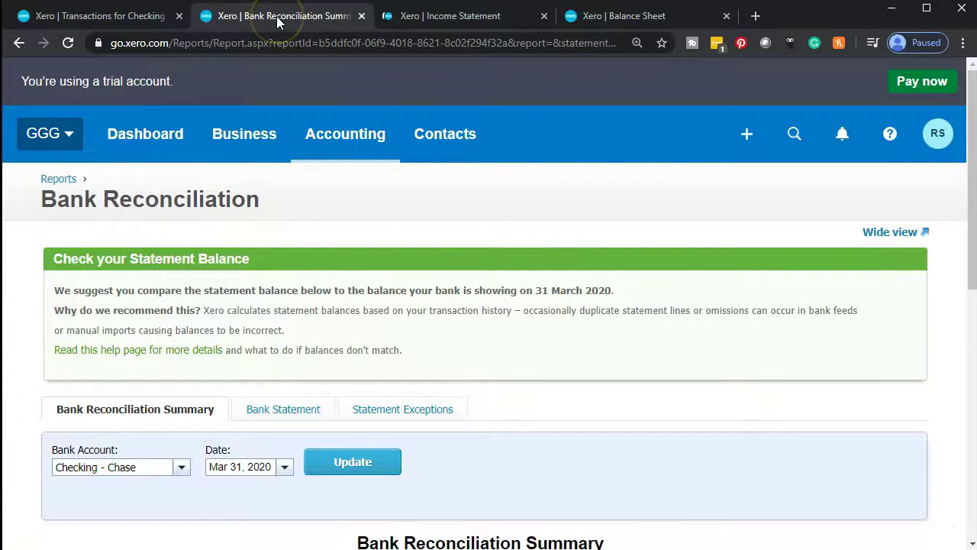
{"action": "scroll", "coordinate": [549, 297], "scroll_direction": "down", "scroll_amount": 7}
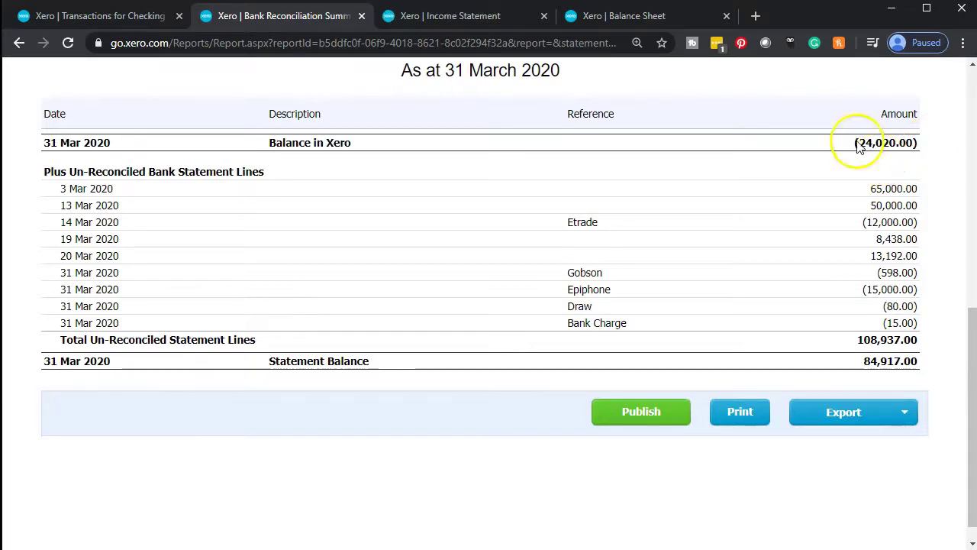
{"action": "left_click", "coordinate": [622, 23]}
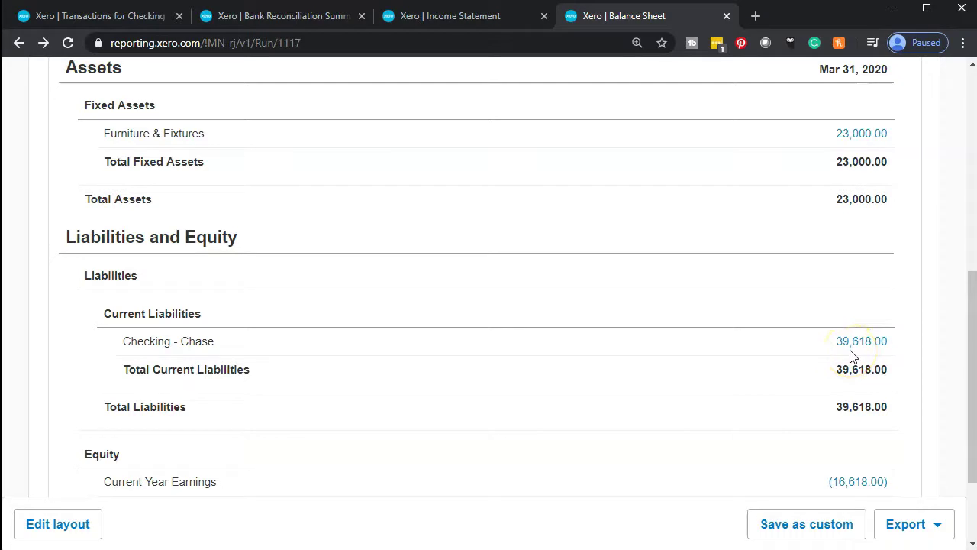
{"action": "left_click", "coordinate": [296, 18]}
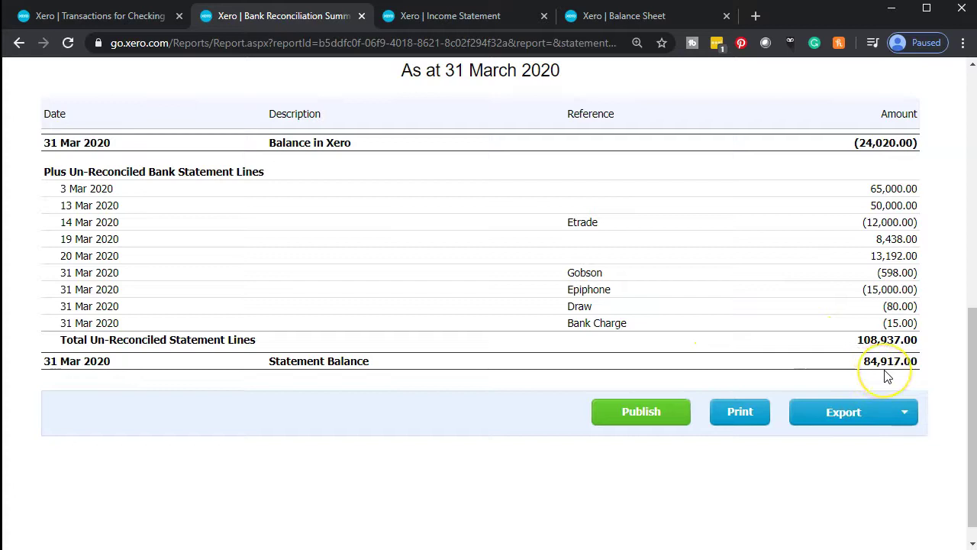
Switch to the Bank Stmts.xlsx workbook in Excel, check the balance as of March 31 on the March sheet, and minimize it
{"action": "key", "text": "alt+Tab"}
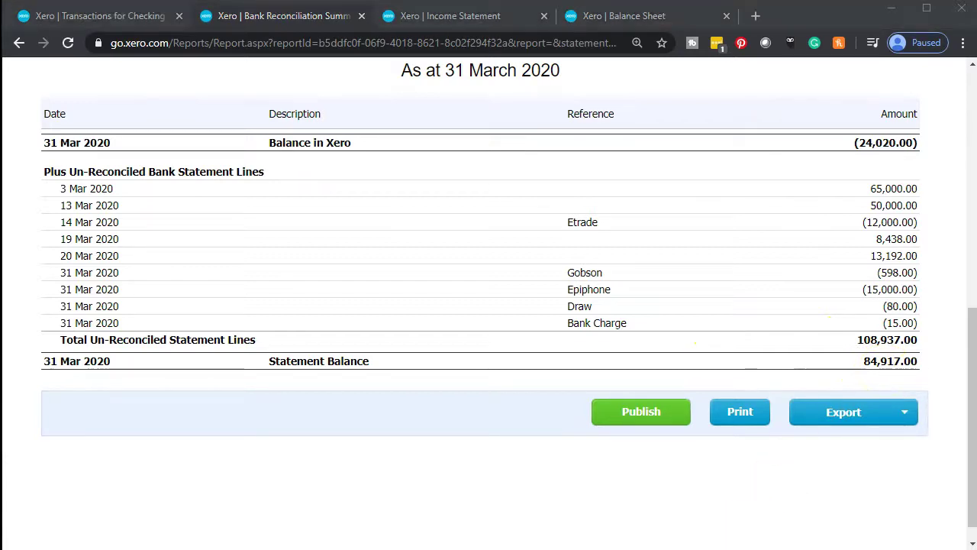
{"action": "scroll", "coordinate": [509, 399], "scroll_direction": "down", "scroll_amount": 1}
{"action": "scroll", "coordinate": [438, 286], "scroll_direction": "up", "scroll_amount": 1}
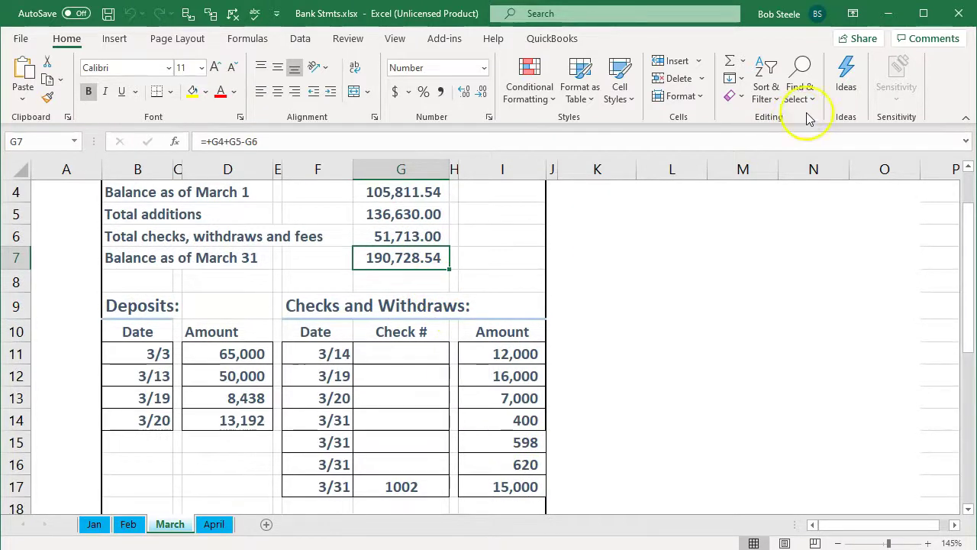
{"action": "left_click", "coordinate": [898, 22]}
Refresh the Checking - Chase Bank Reconciliation Summary as of Mar 31, 2020 and review its balance and un-reconciled statement lines
{"action": "scroll", "coordinate": [552, 280], "scroll_direction": "up", "scroll_amount": 4}
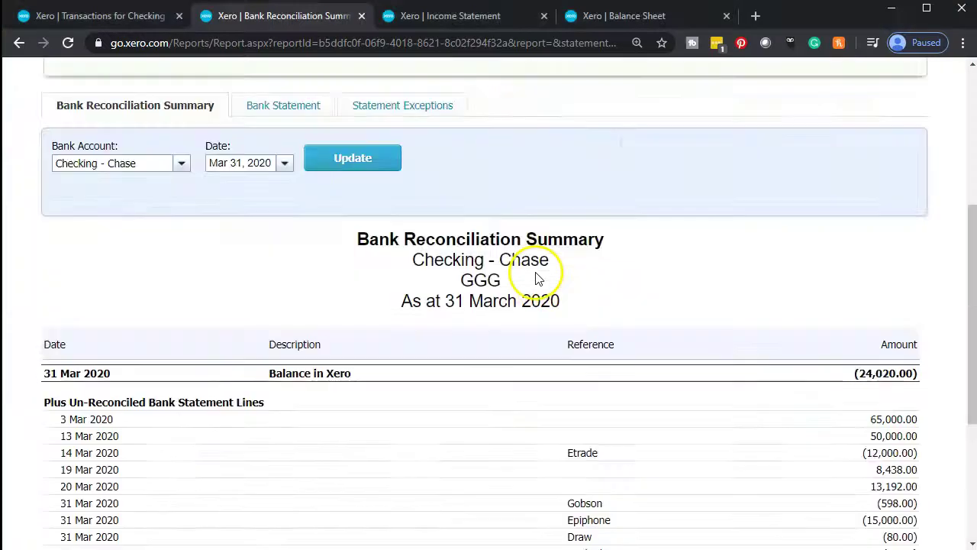
{"action": "left_click", "coordinate": [324, 235]}
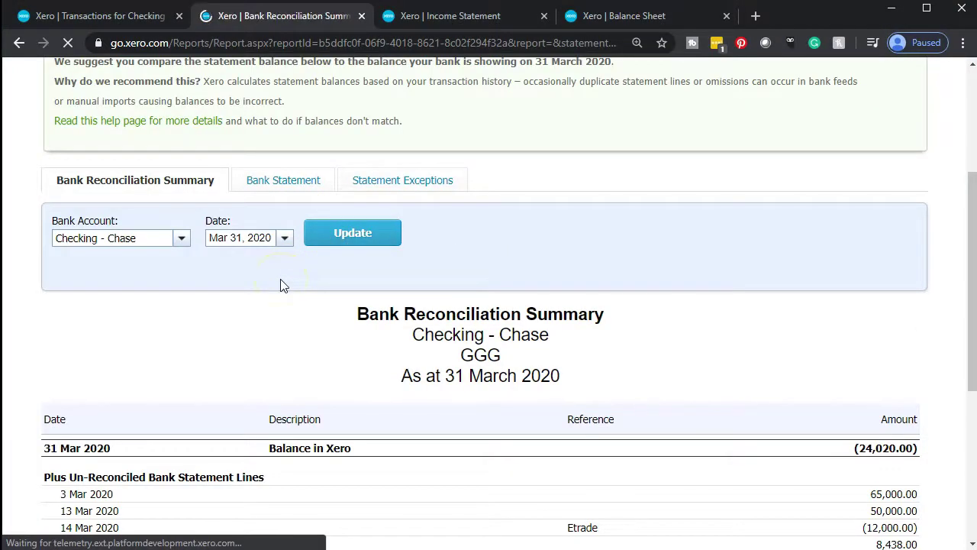
{"action": "scroll", "coordinate": [413, 341], "scroll_direction": "down", "scroll_amount": 2}
{"action": "scroll", "coordinate": [626, 344], "scroll_direction": "down", "scroll_amount": 2}
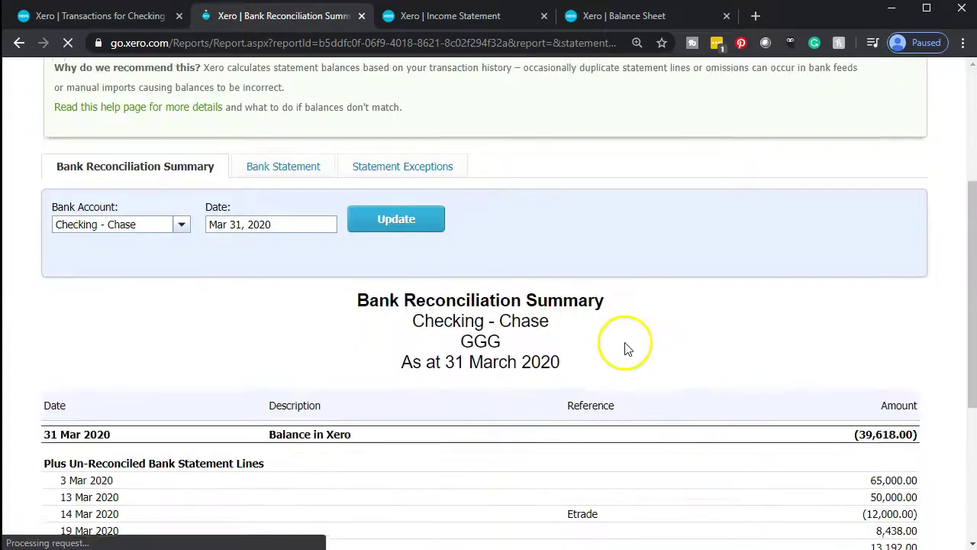
{"action": "scroll", "coordinate": [903, 347], "scroll_direction": "down", "scroll_amount": 2}
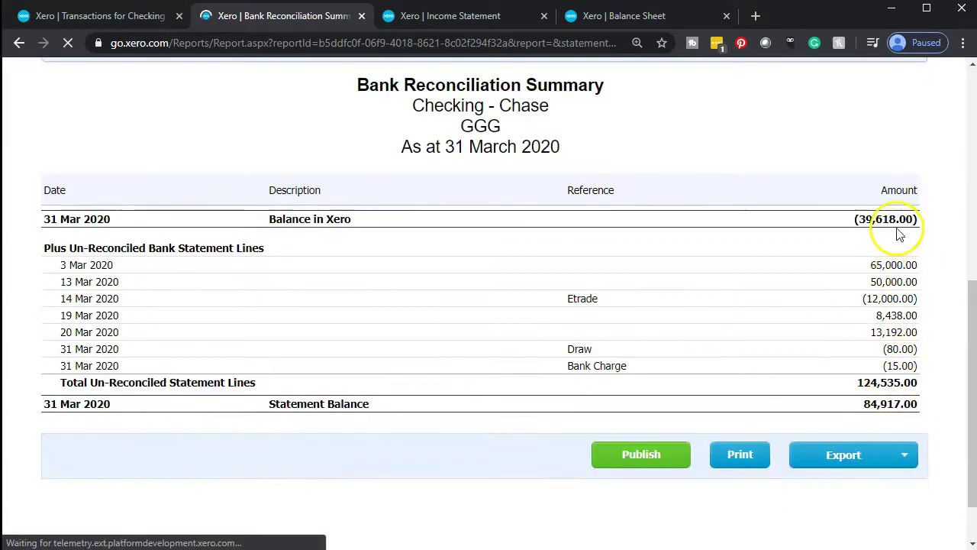